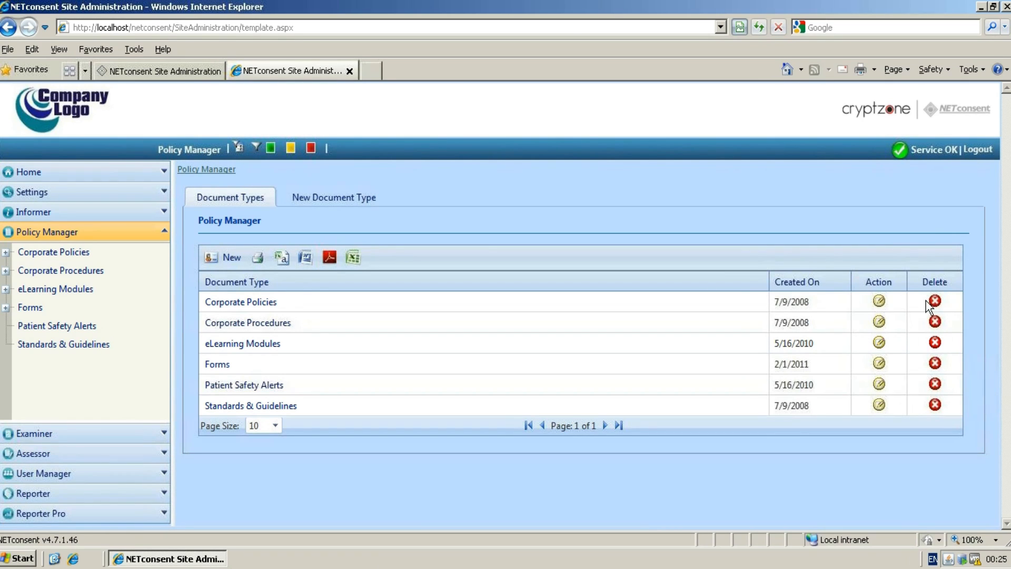
Open the IT Policies category under Corporate Policies and start a new policy folder named IT Usage Policy.
left_click(19, 255)
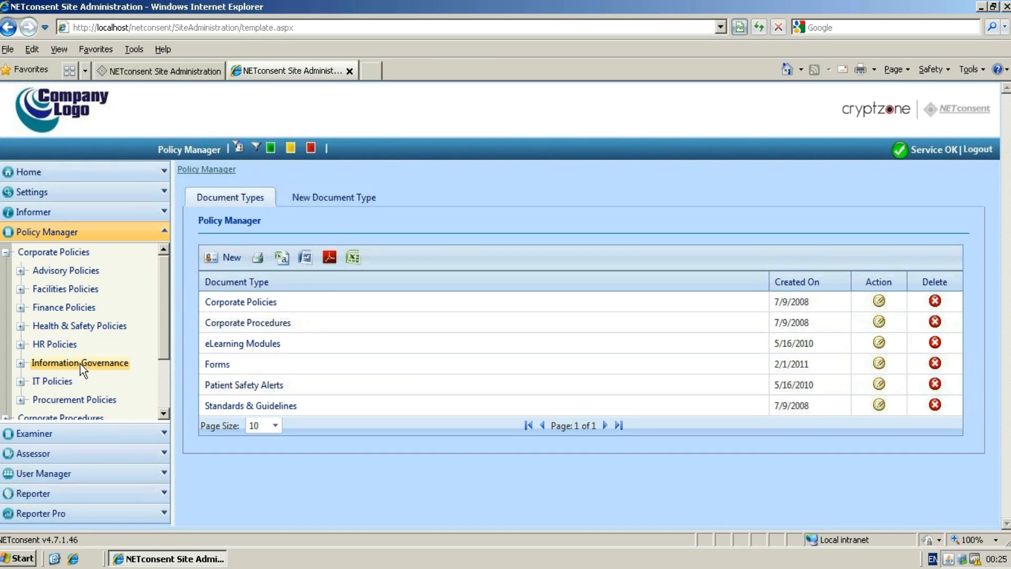
left_click(50, 384)
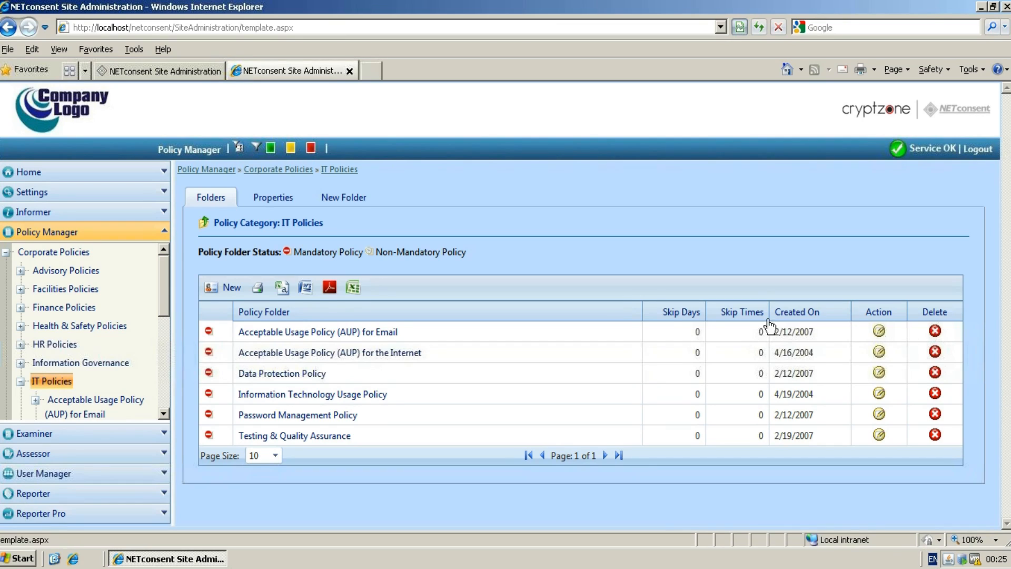
left_click(219, 295)
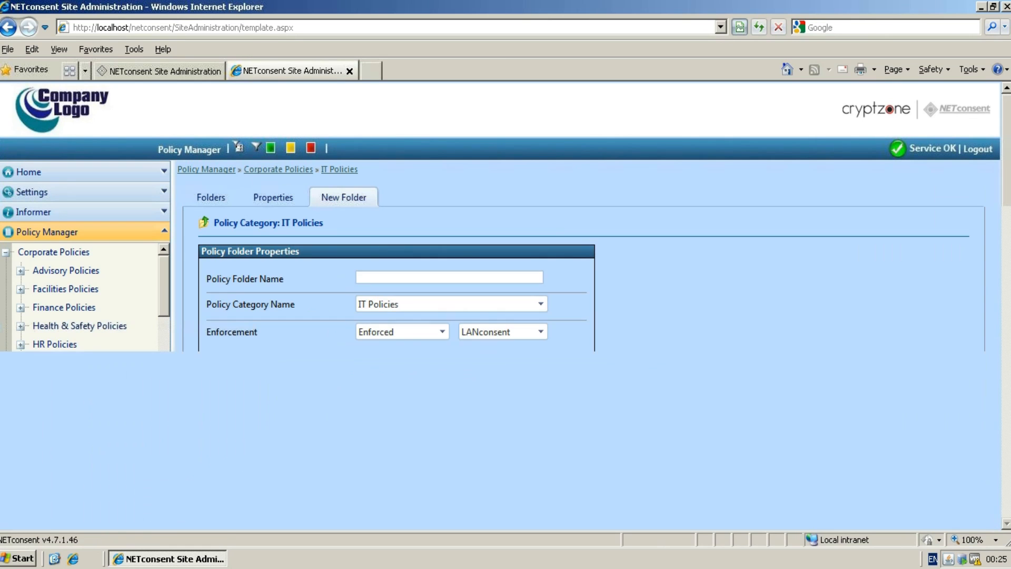
type("IT Usage Policy")
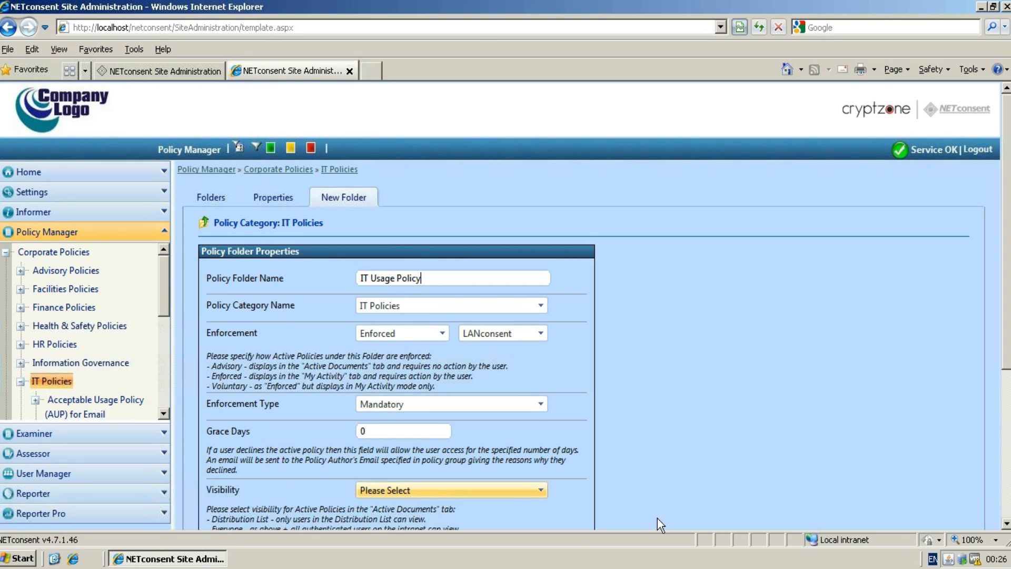
Set the folder's enforcement to Enforced using LANconsent.
left_click(443, 334)
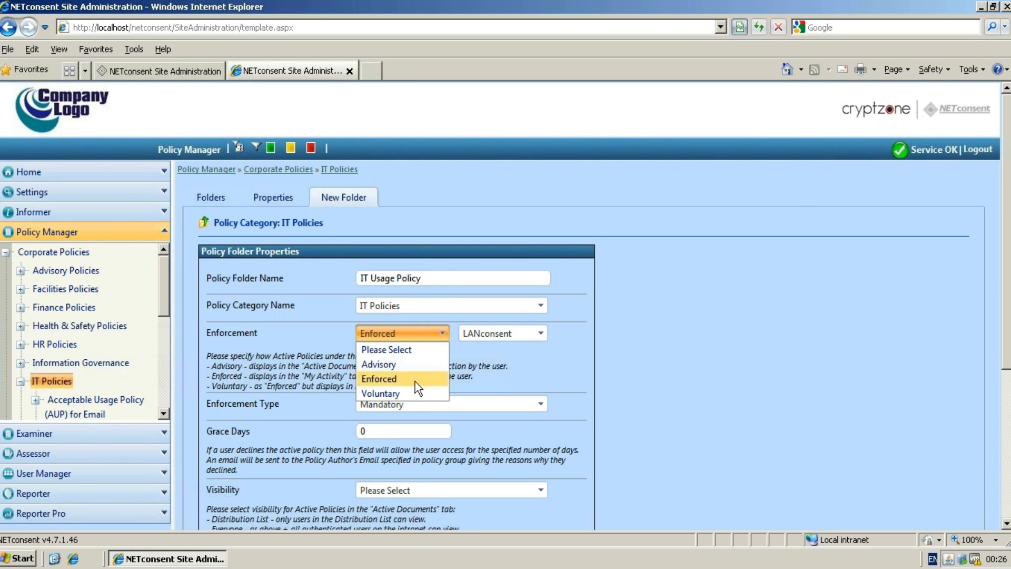
left_click(415, 379)
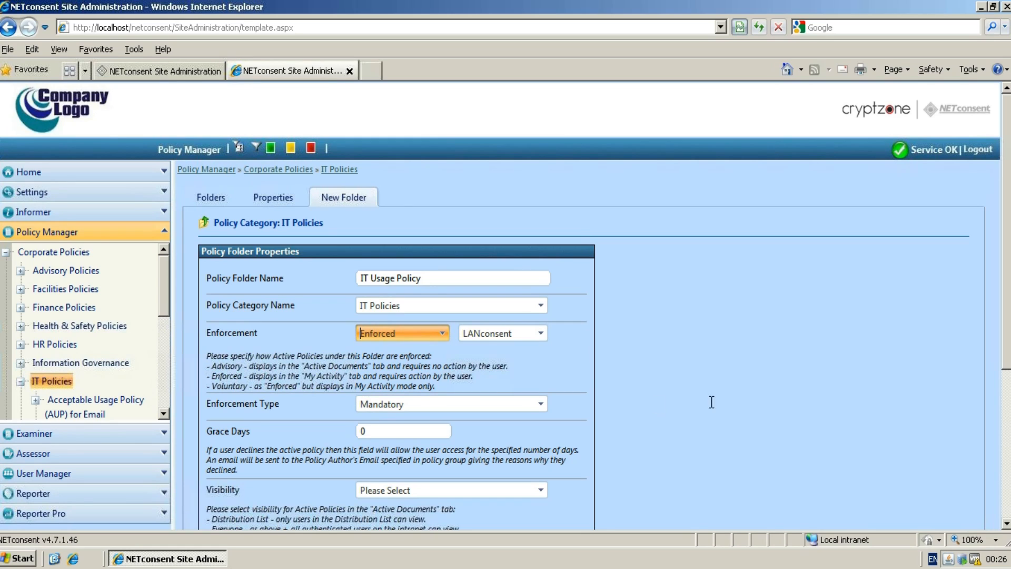
left_click(540, 334)
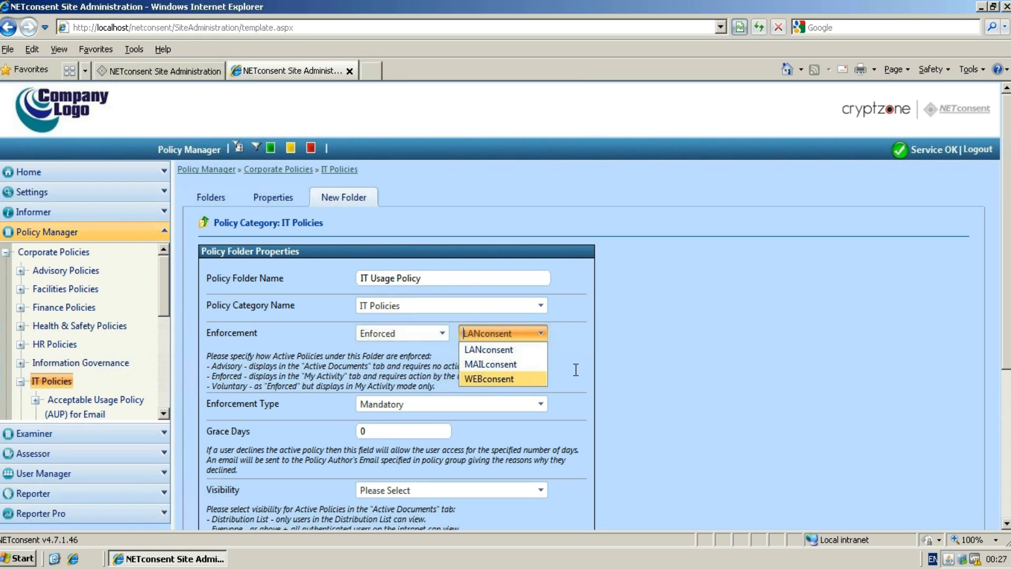
left_click(507, 349)
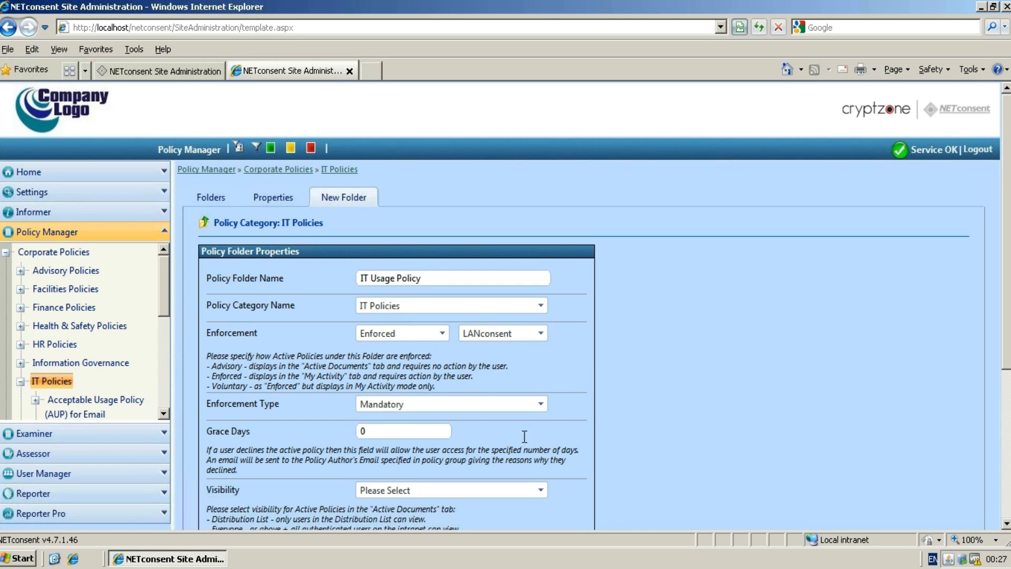
Try switching the enforcement type to Non-Mandatory and inspect the Skip Days setting.
left_click(541, 403)
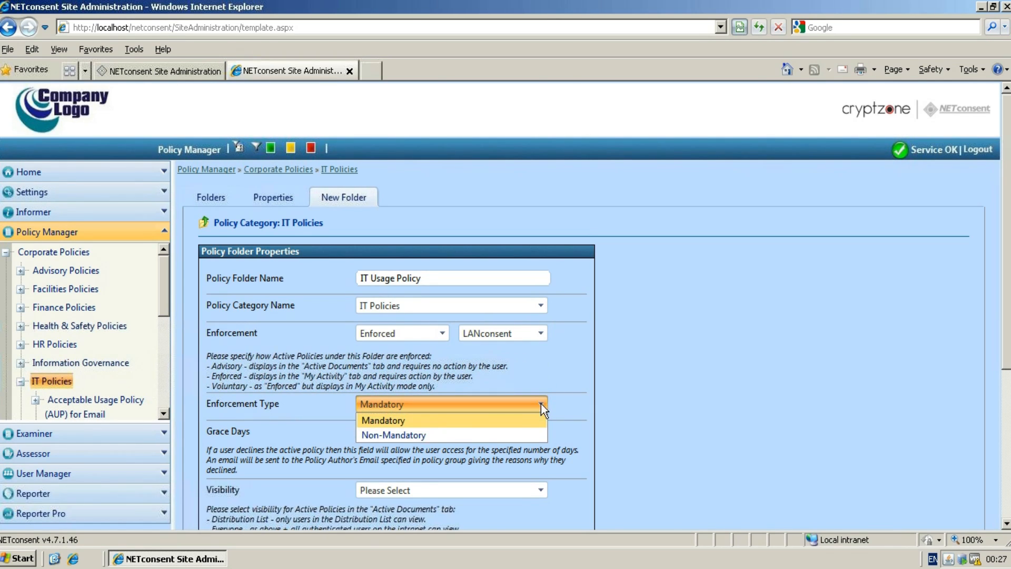
left_click(424, 435)
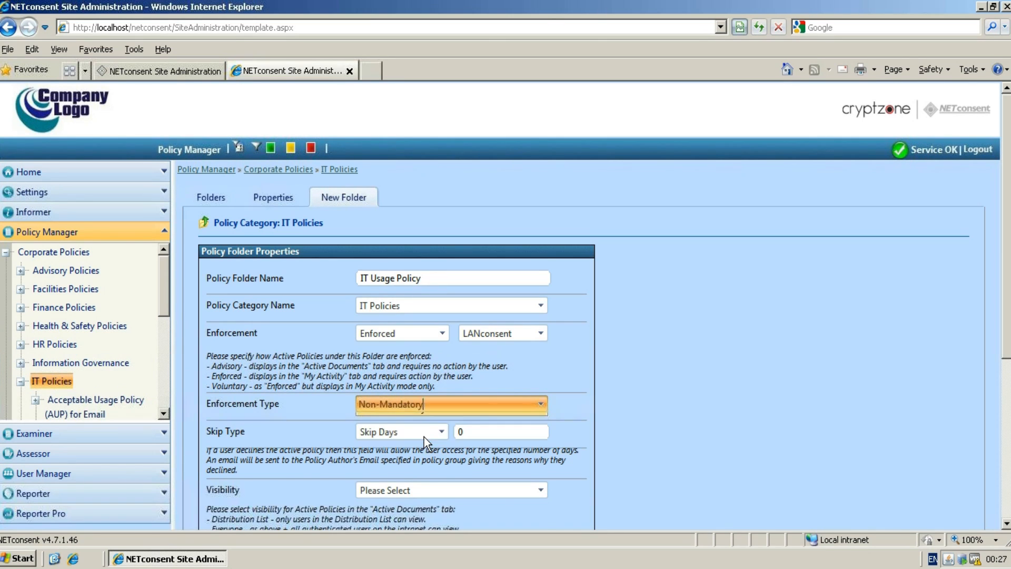
left_click(466, 431)
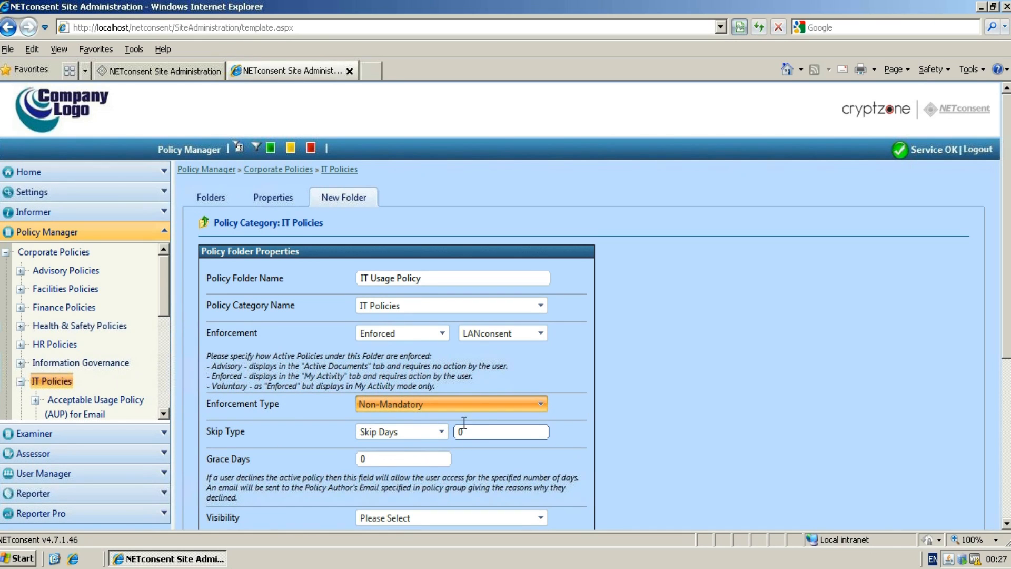
left_click(485, 409)
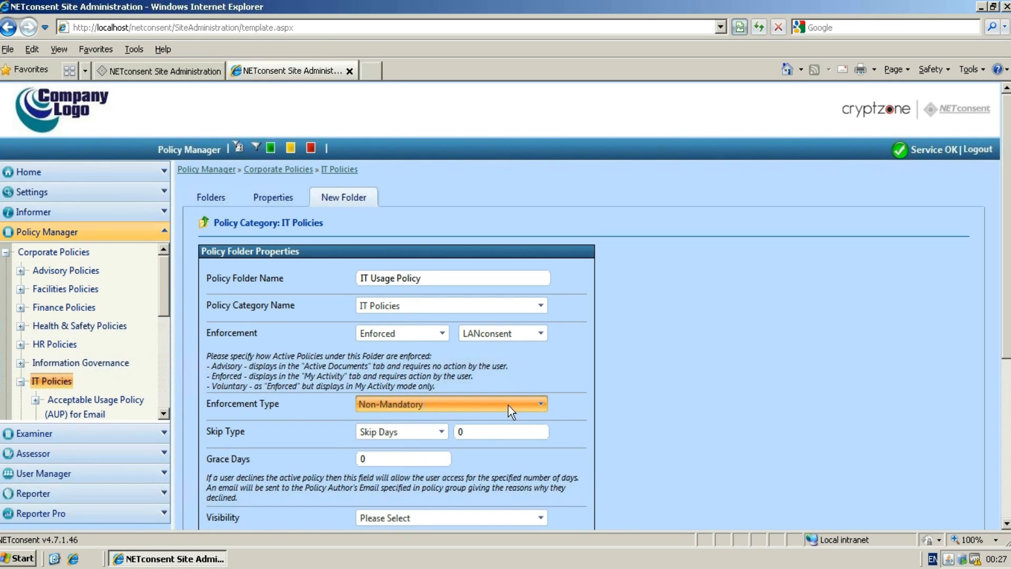
Set the enforcement type back to Mandatory.
left_click(542, 405)
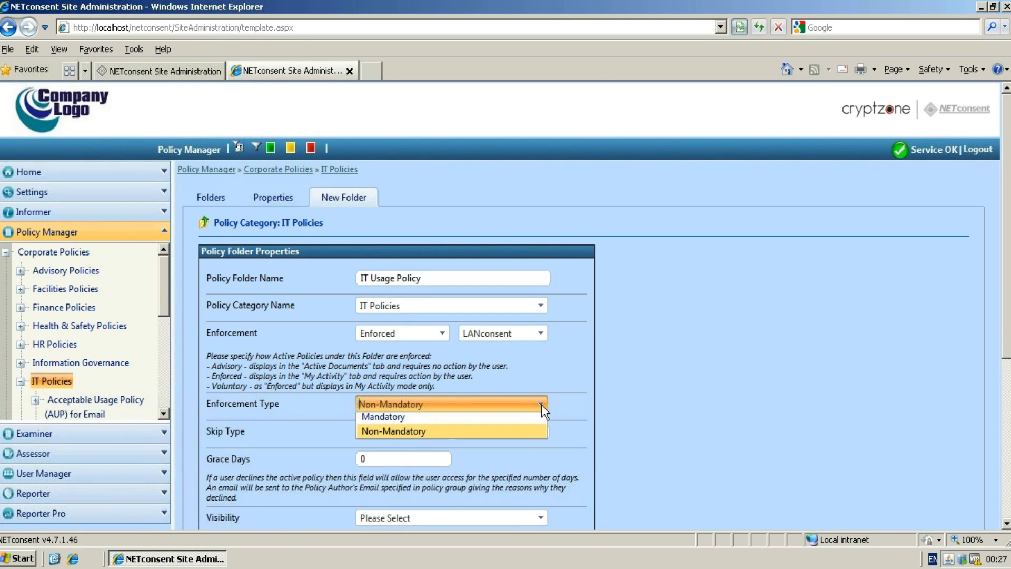
left_click(491, 419)
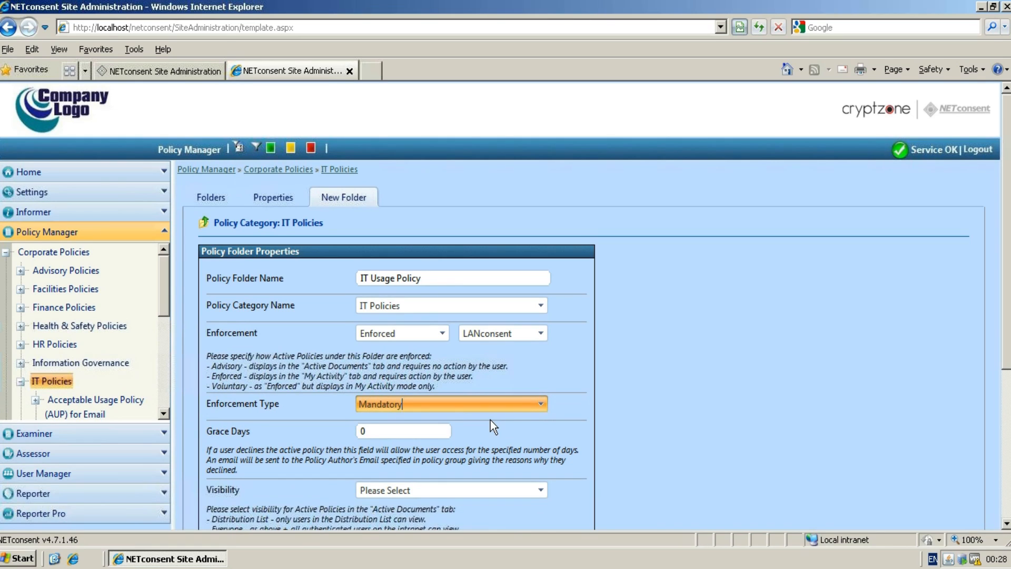
left_click(418, 430)
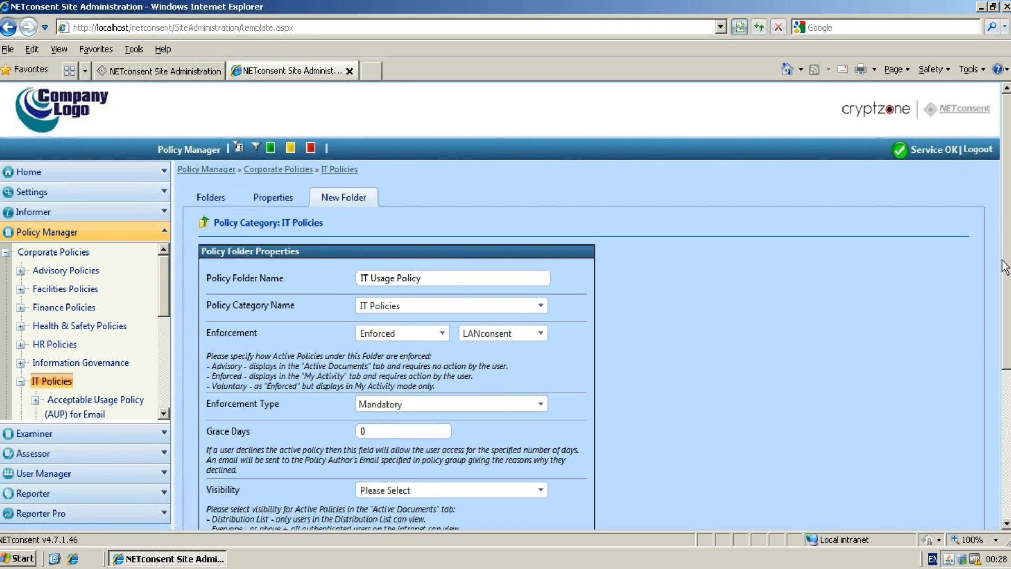
Set the folder's visibility to Everyone.
scroll(999, 322, "down", 3)
scroll(1000, 359, "down", 1)
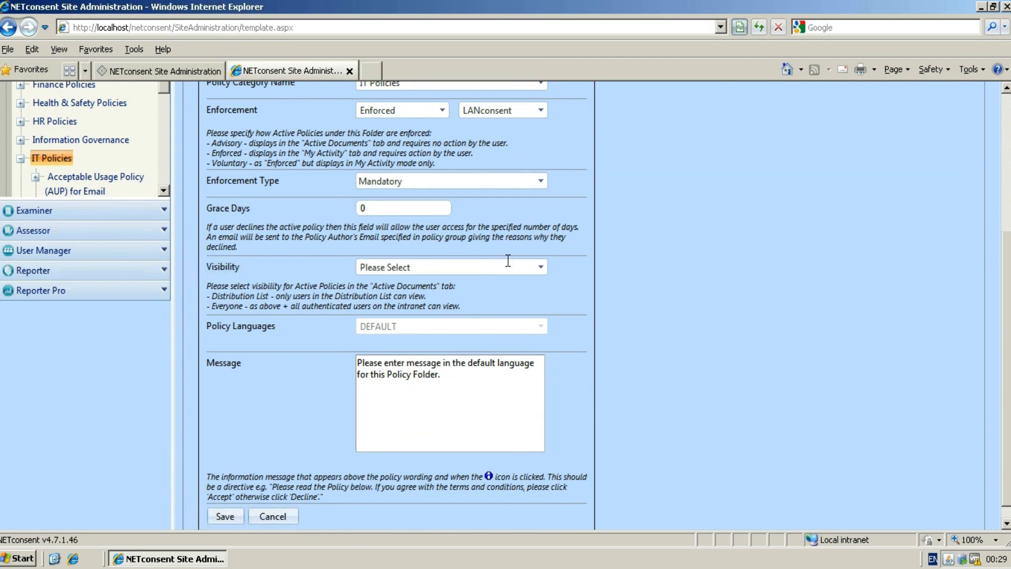
left_click(540, 269)
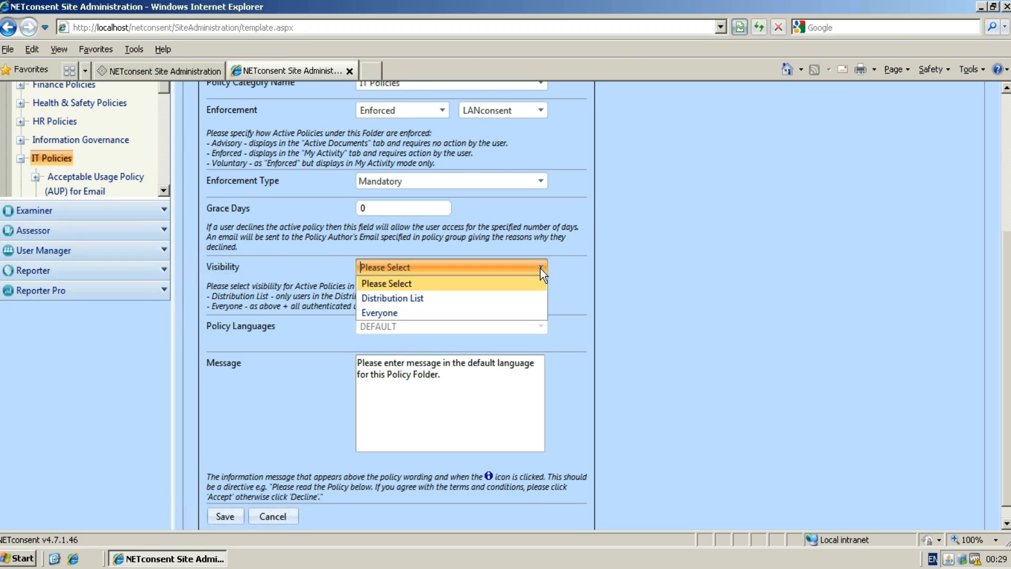
left_click(445, 315)
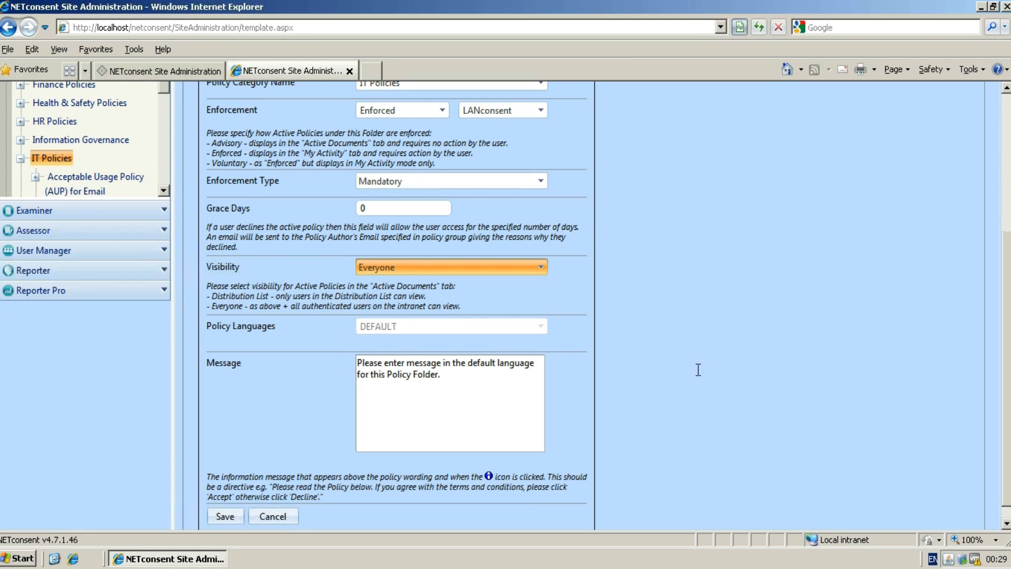
Replace the folder message with "Please accept before getting access to the network" and save the new folder.
left_click(503, 330)
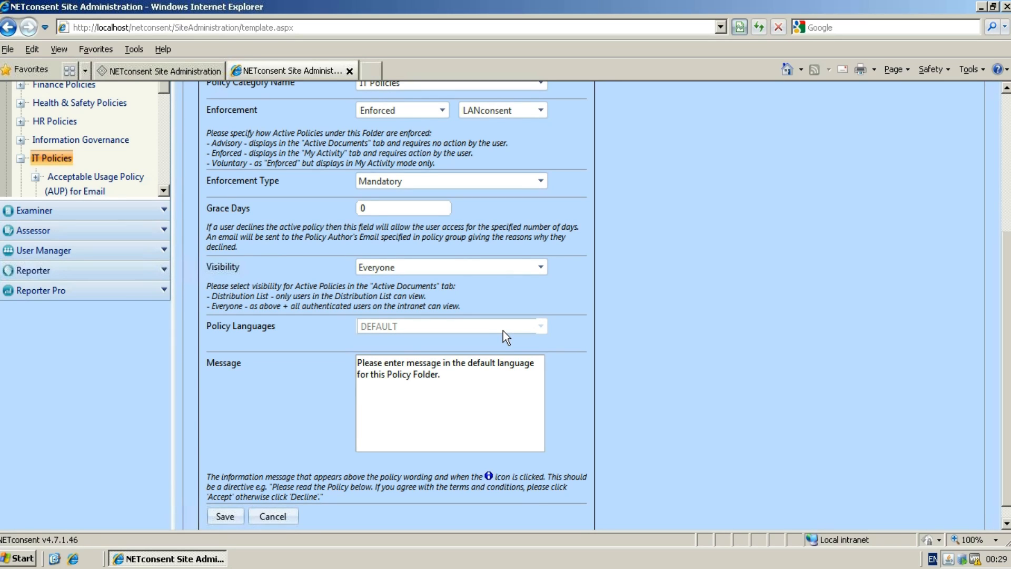
left_click(491, 374)
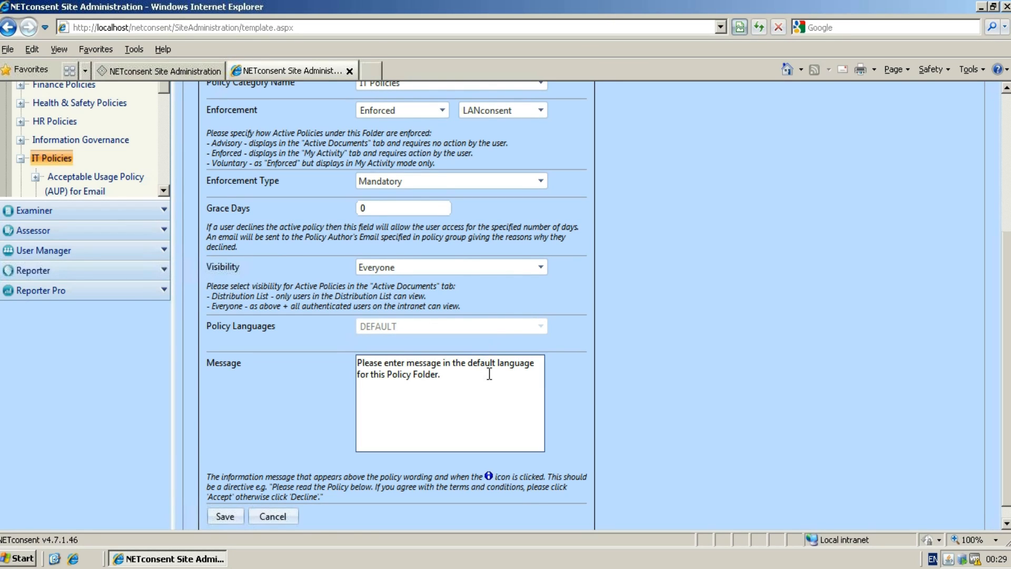
left_click(383, 364)
left_click_drag(386, 363, 454, 379)
key("Delete")
type("ac")
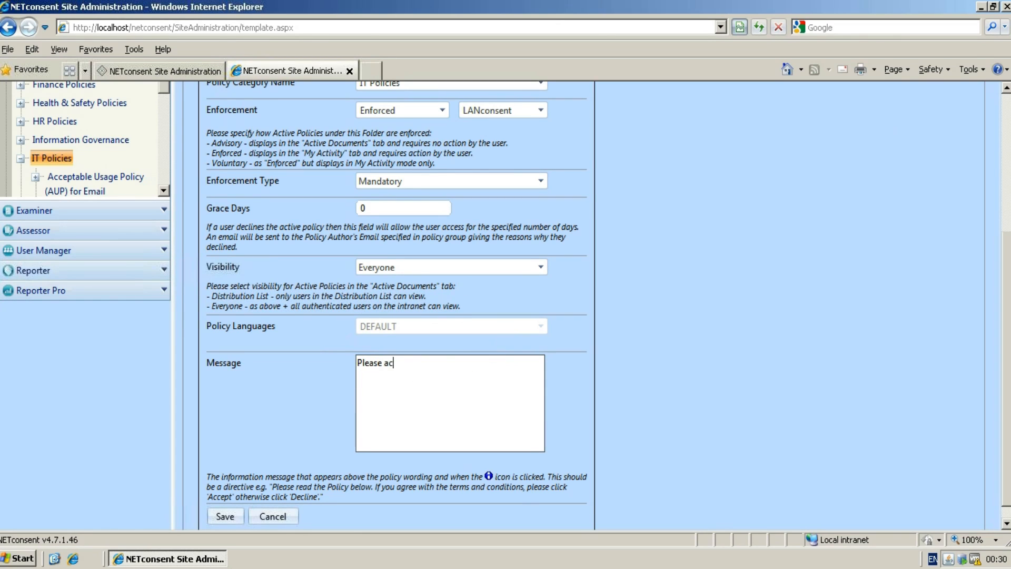
type("cept before getting access to the network")
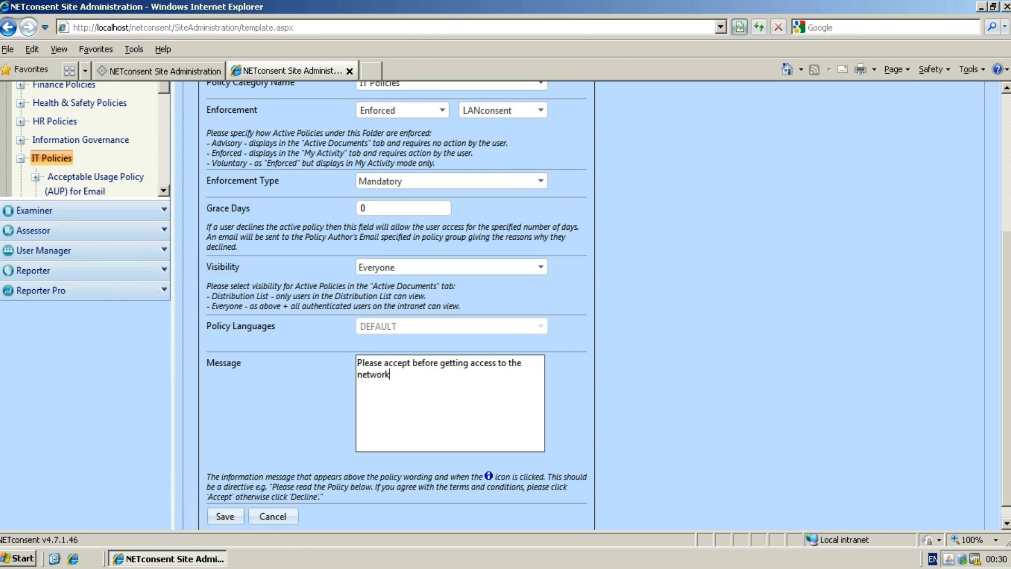
left_click(235, 517)
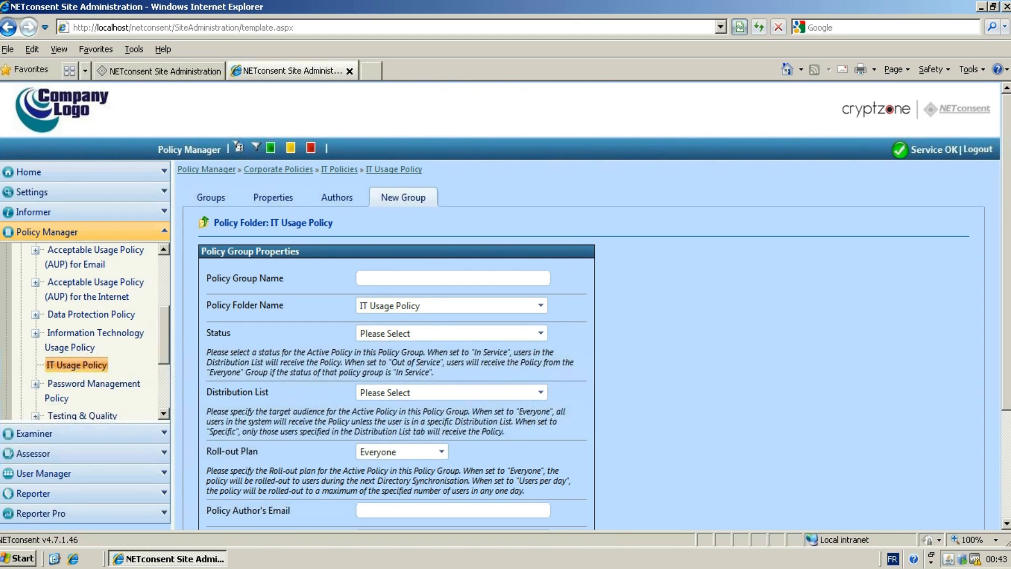
Name the new policy group "All IT users" and set its status to In Service.
type("All IT users")
left_click(536, 335)
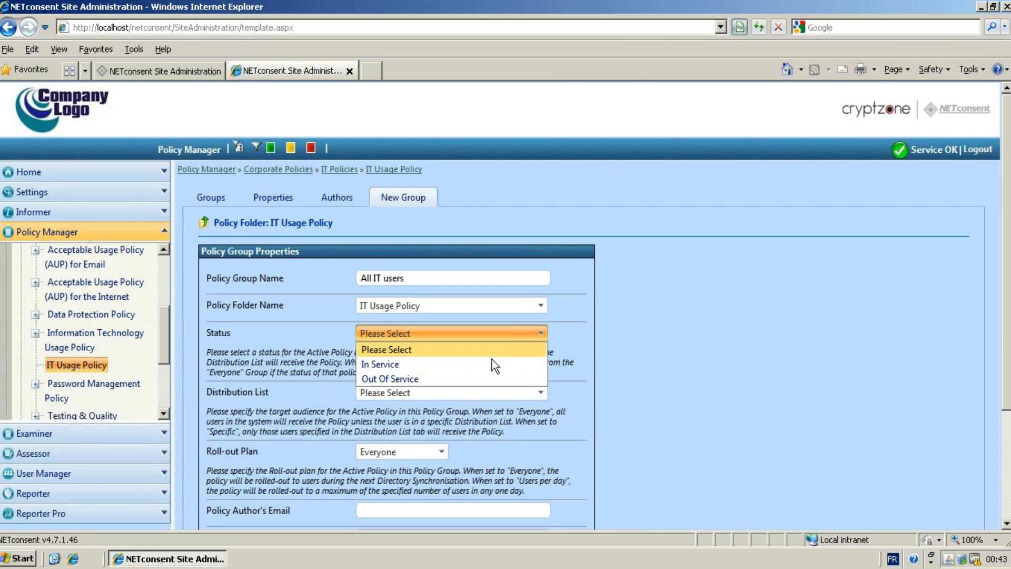
left_click(491, 365)
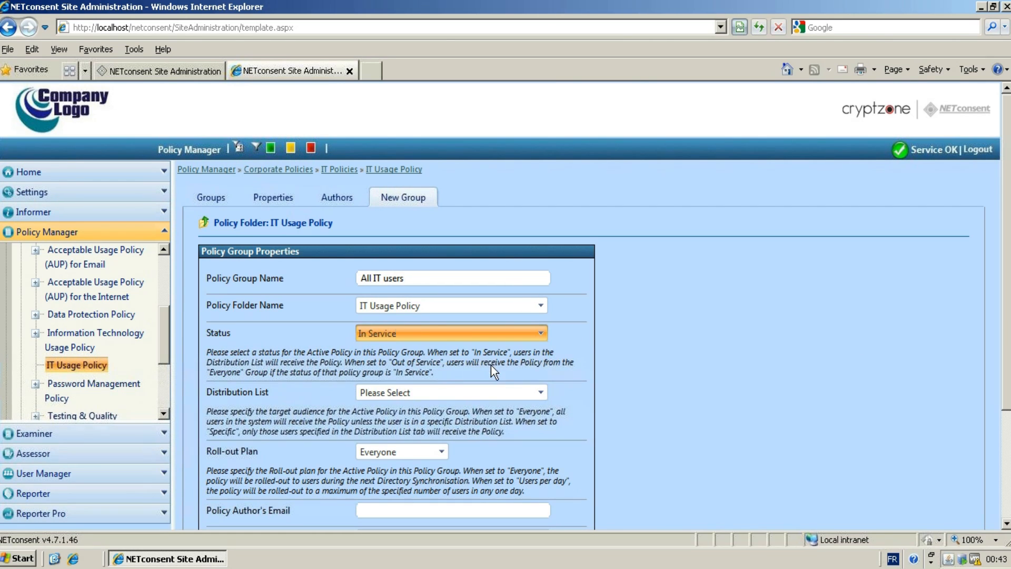
Set the group's distribution list to Specific and its roll-out plan to Everyone.
left_click(538, 394)
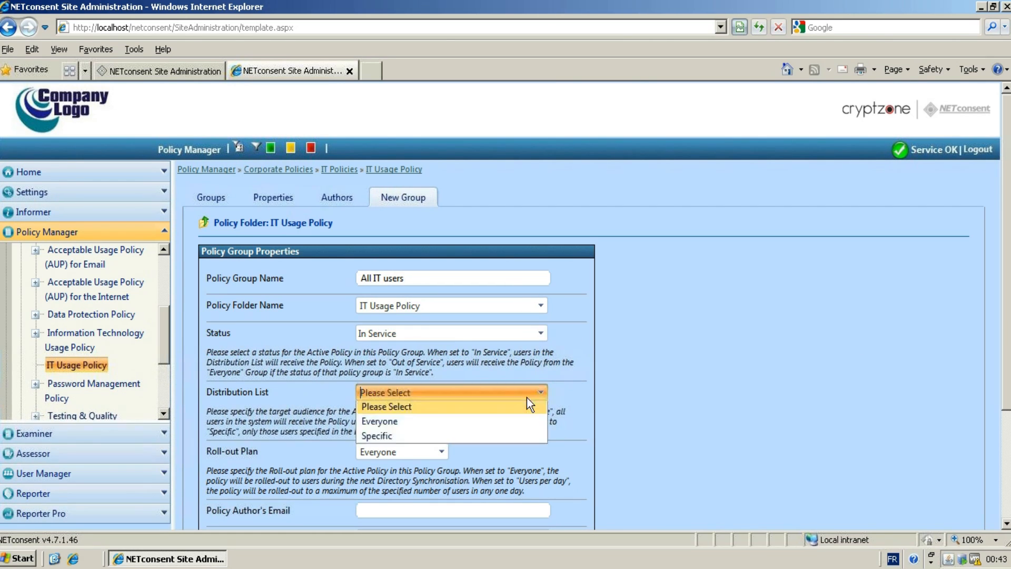
left_click(482, 436)
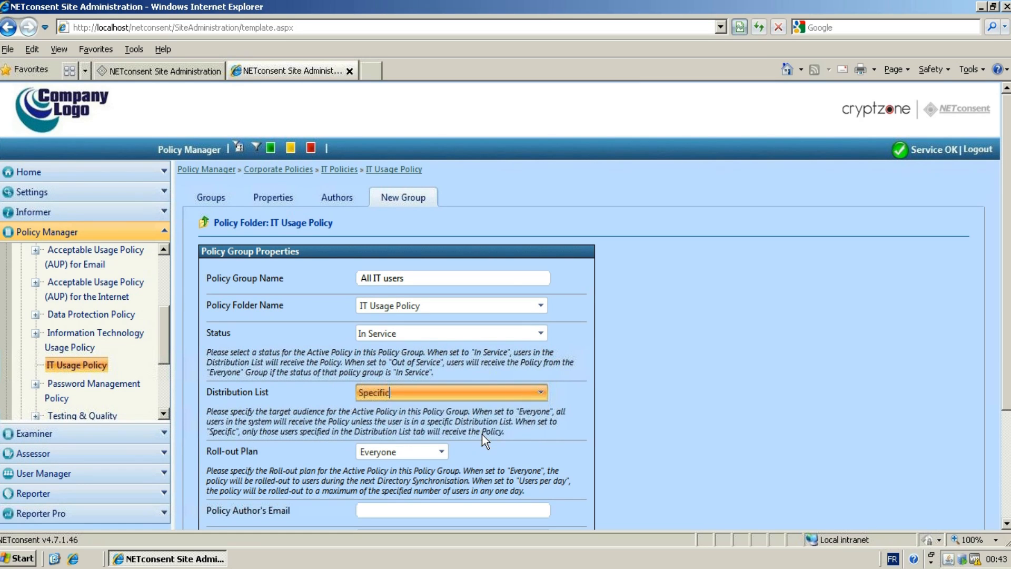
left_click(440, 452)
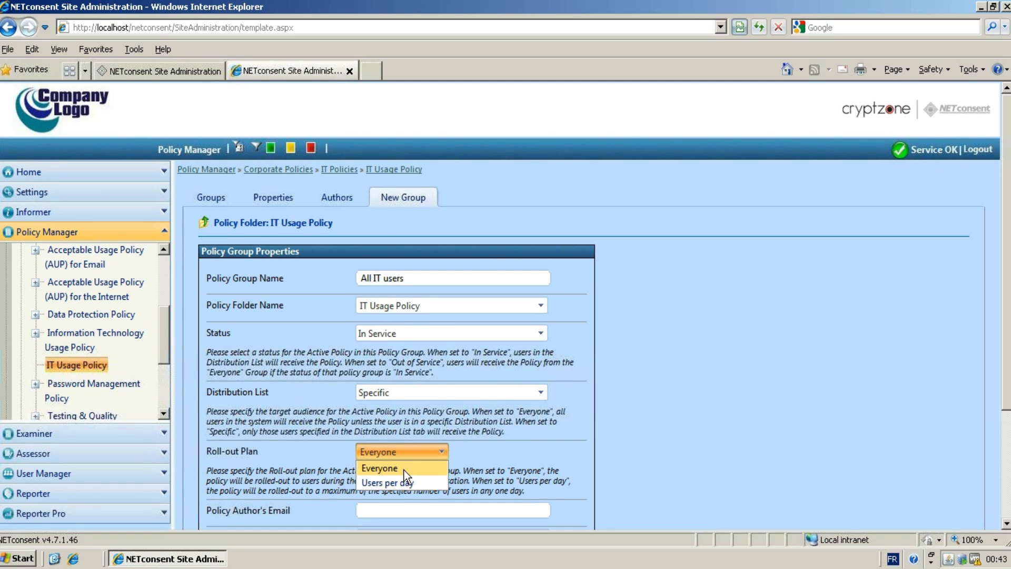
left_click(404, 471)
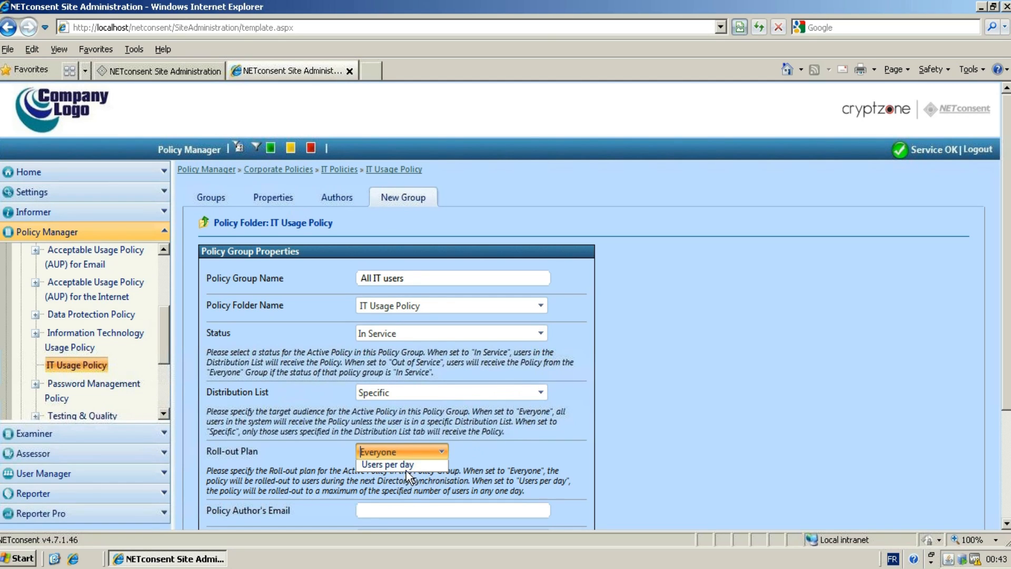
Fill in the policy author's e-mail address.
left_click(421, 509)
type("admin@company.com")
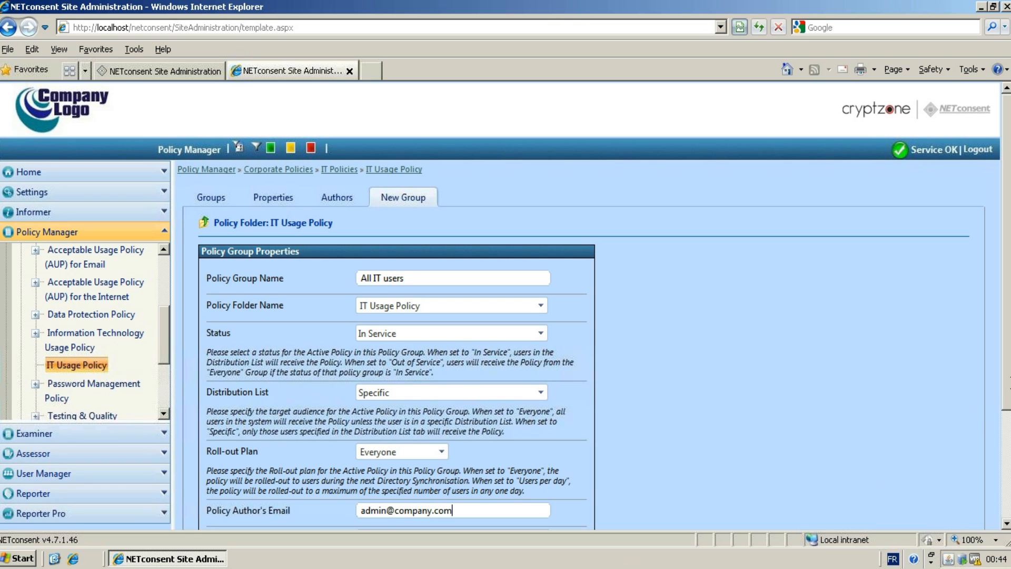
Set the policy author's name to Netconsent Admin.
left_click_drag(1006, 403, 1006, 504)
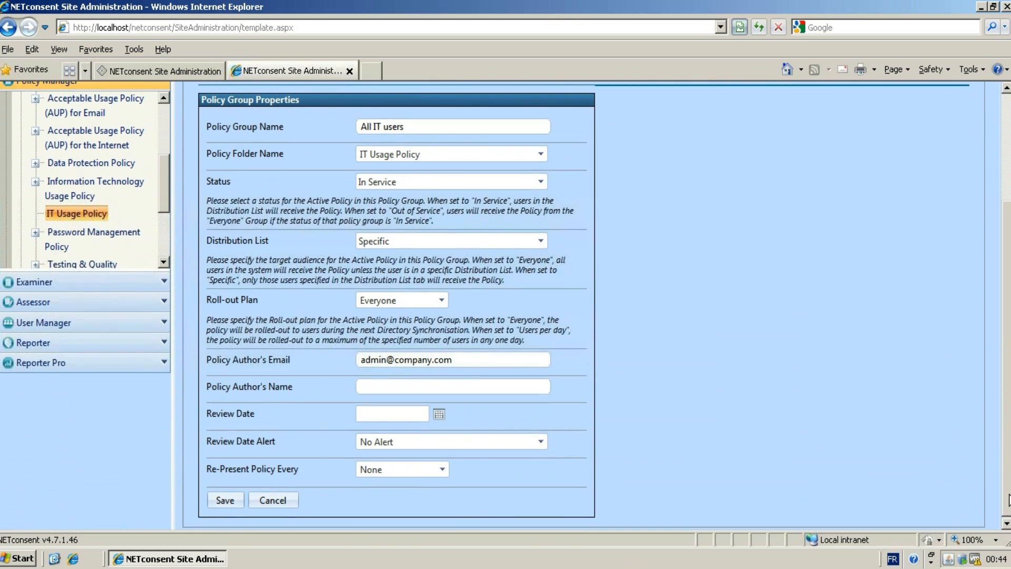
left_click(532, 386)
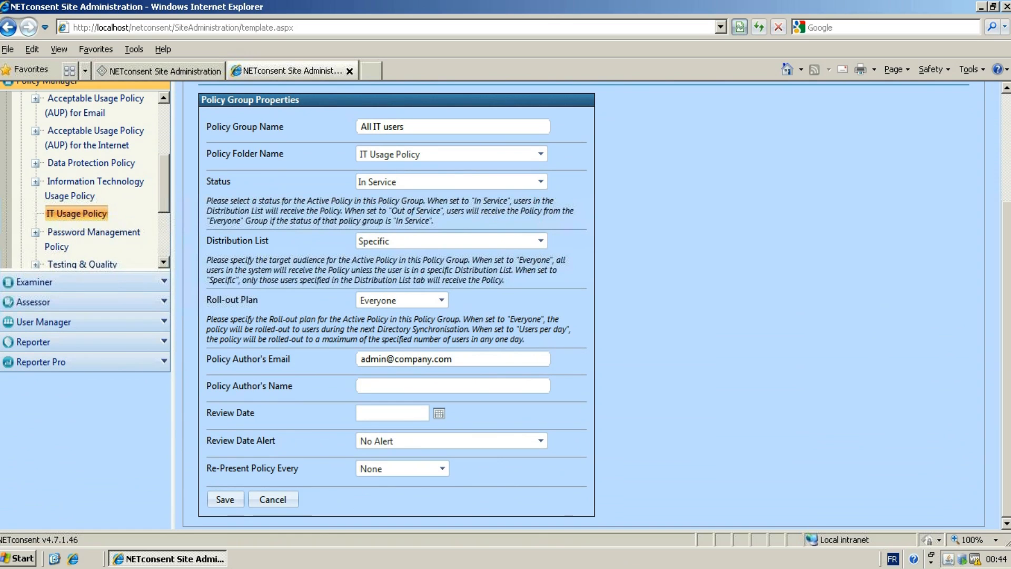
type("Netconsent Admin")
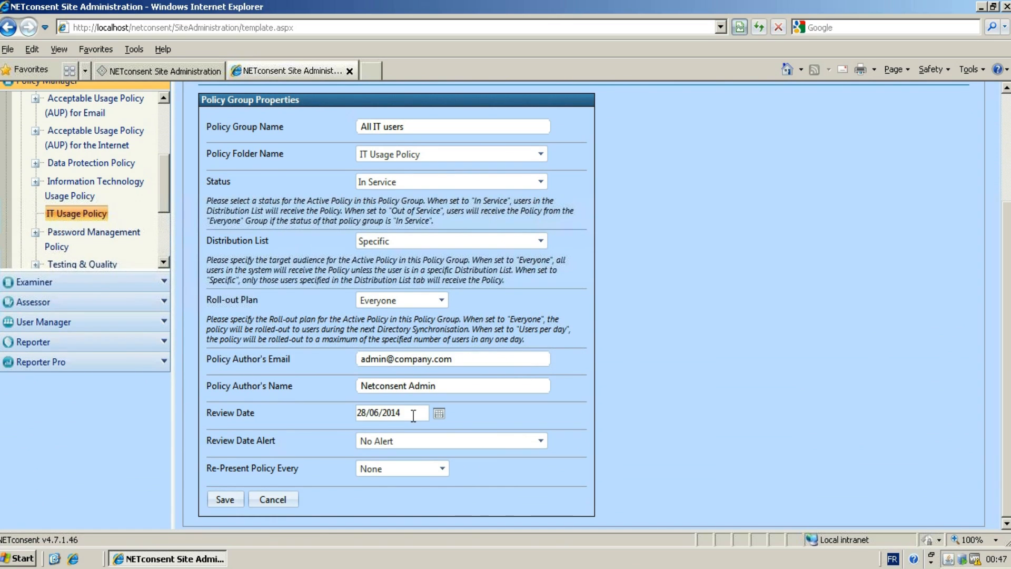
Set the review date alert to Email Policy Author.
left_click(541, 444)
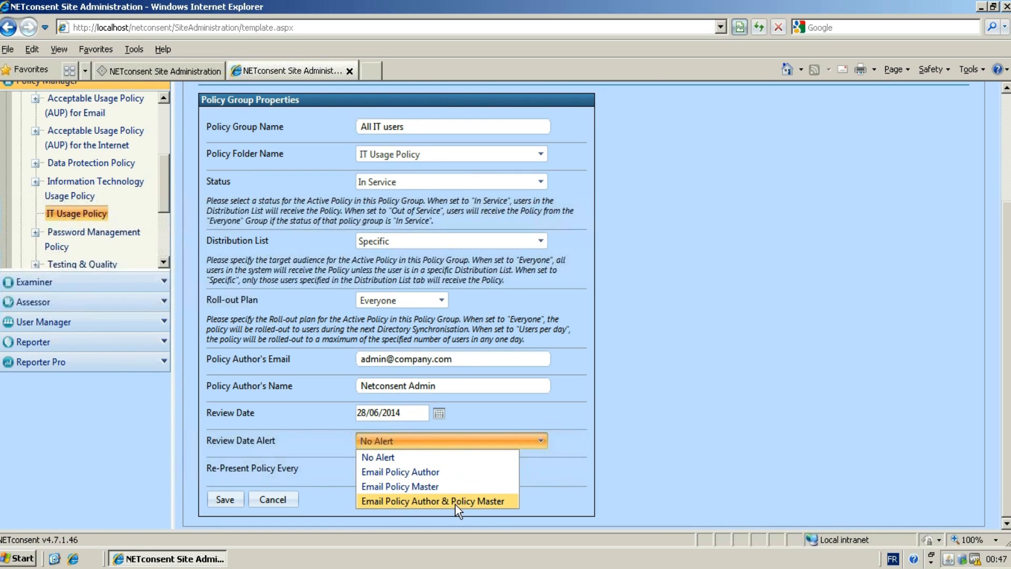
left_click(422, 473)
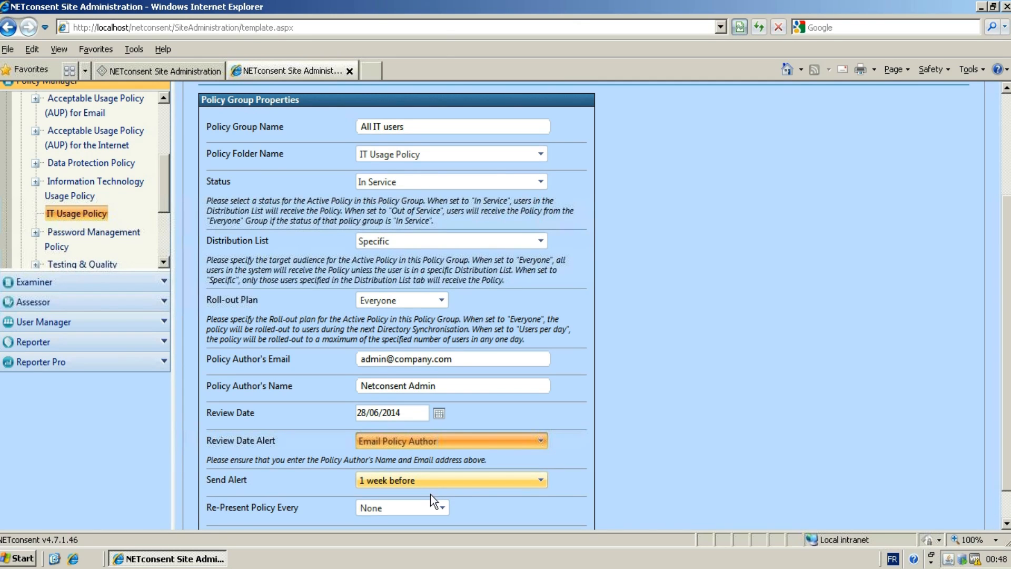
scroll(437, 504, "down", 2)
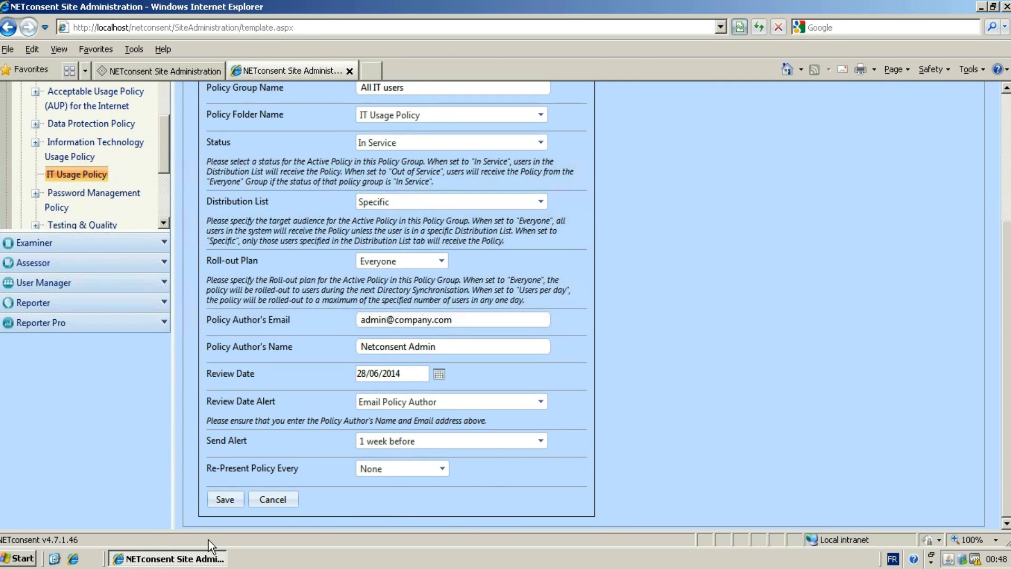
Set the policy to re-present every 1 Year and save the group properties.
left_click(441, 469)
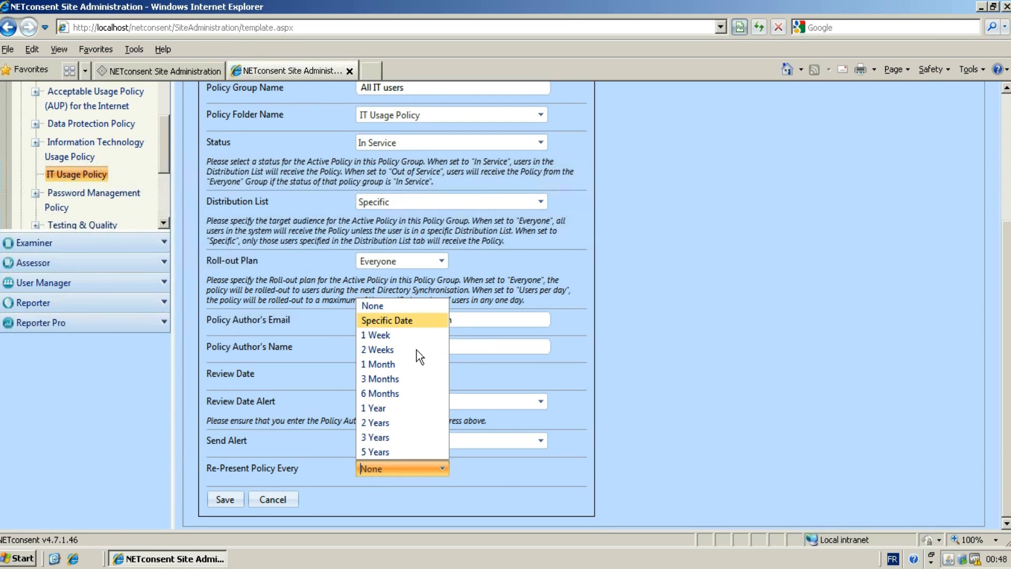
left_click(393, 409)
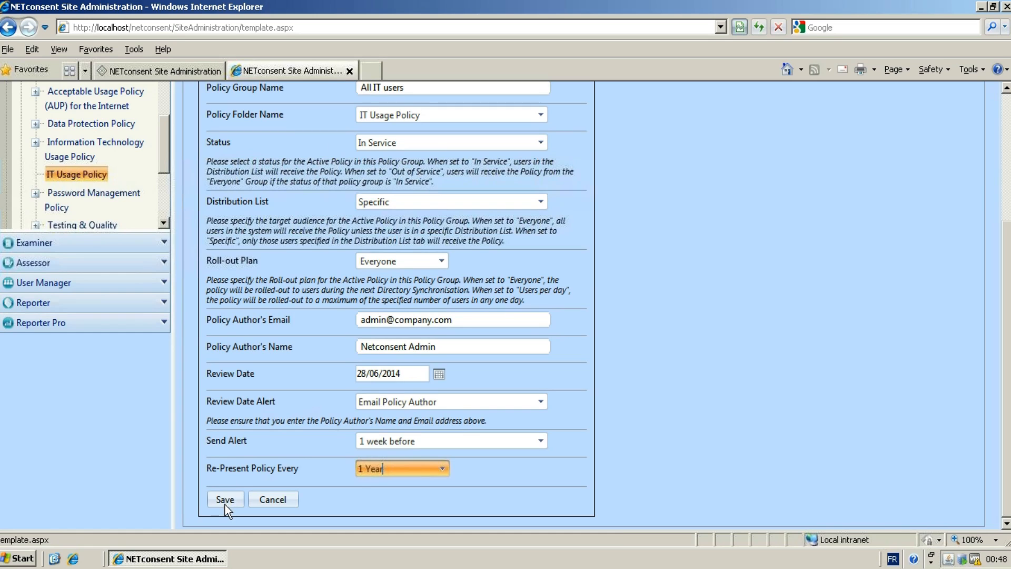
left_click(225, 501)
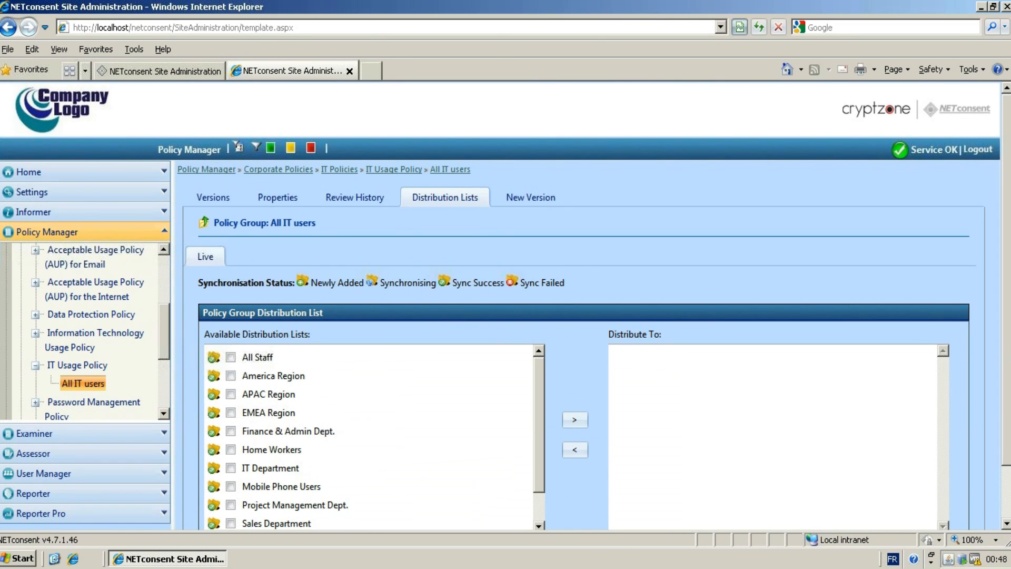
Move the All Staff distribution list into the group's Distribute To list and tick it.
scroll(506, 305, "down", 2)
left_click_drag(538, 348, 533, 440)
left_click_drag(543, 381, 550, 276)
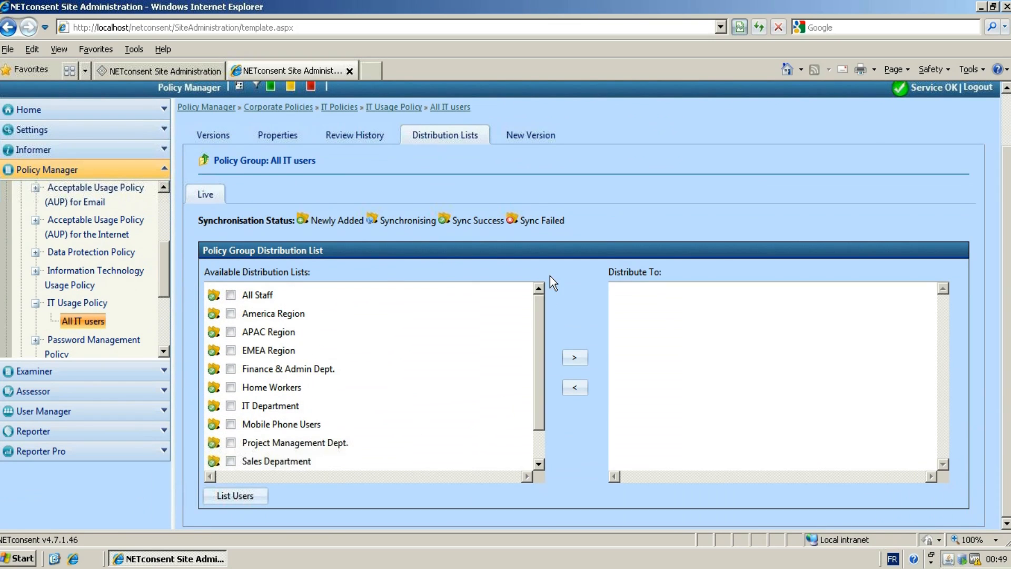
left_click(230, 294)
left_click(572, 358)
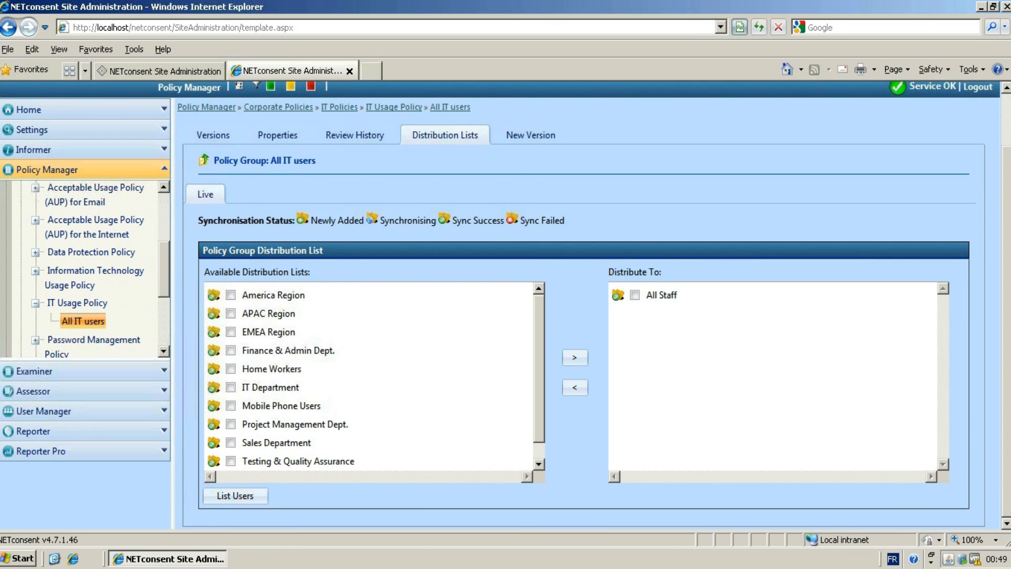
left_click(635, 295)
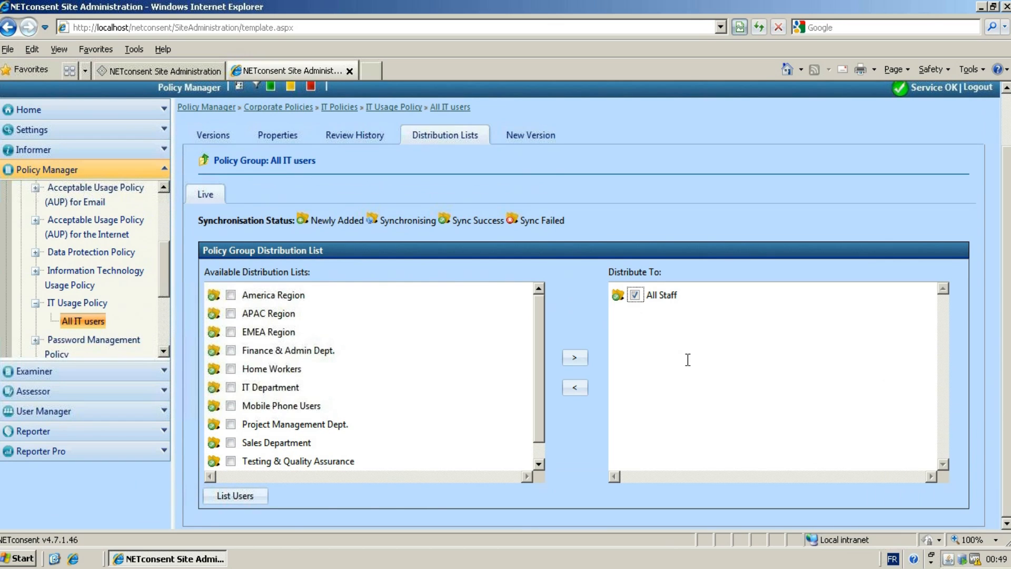
Start a new policy version and set its version number to 0001.00.
left_click(516, 134)
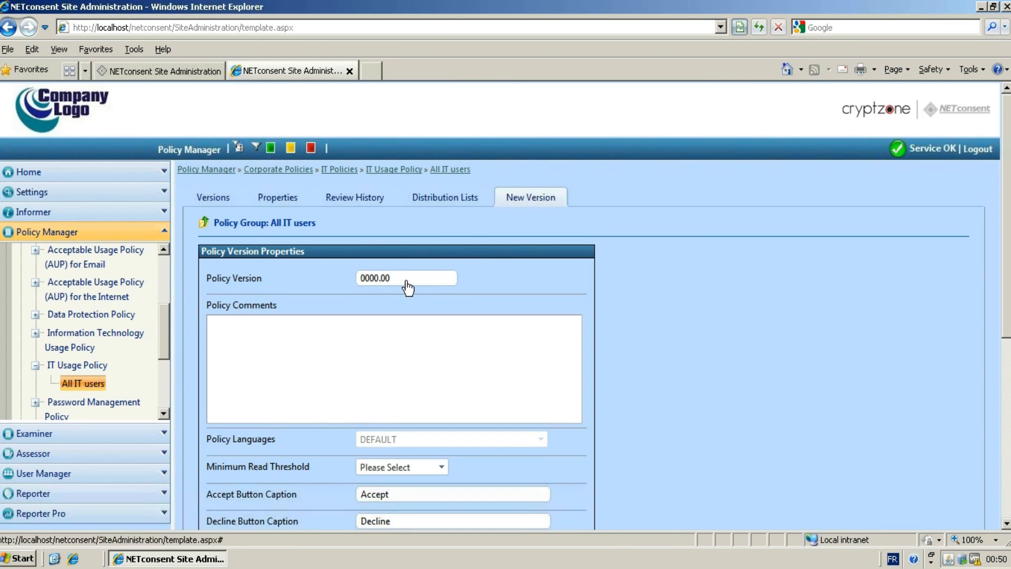
left_click_drag(408, 279, 341, 274)
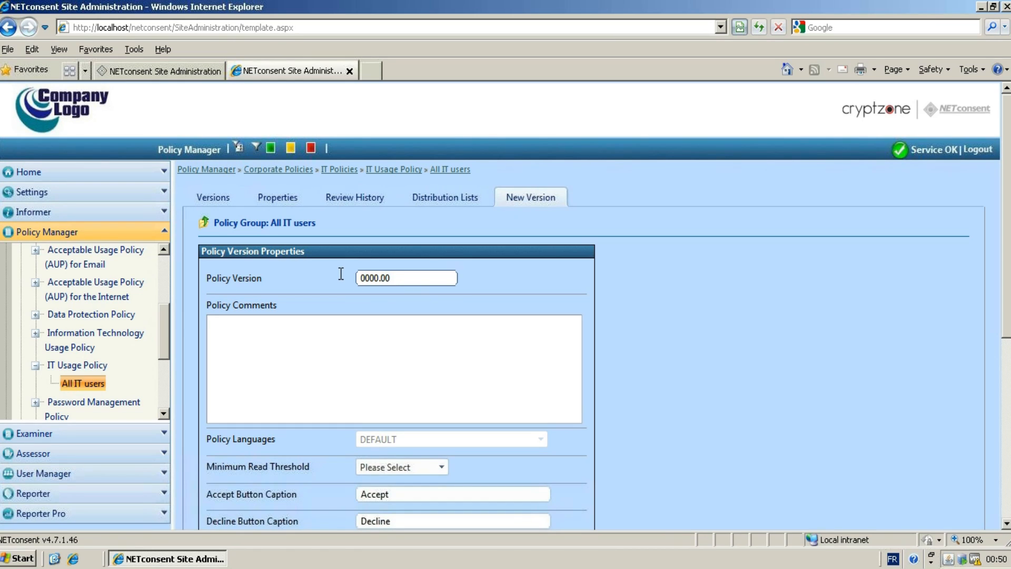
key("Left")
key("BackSpace")
type("1")
key("Delete")
left_click(334, 333)
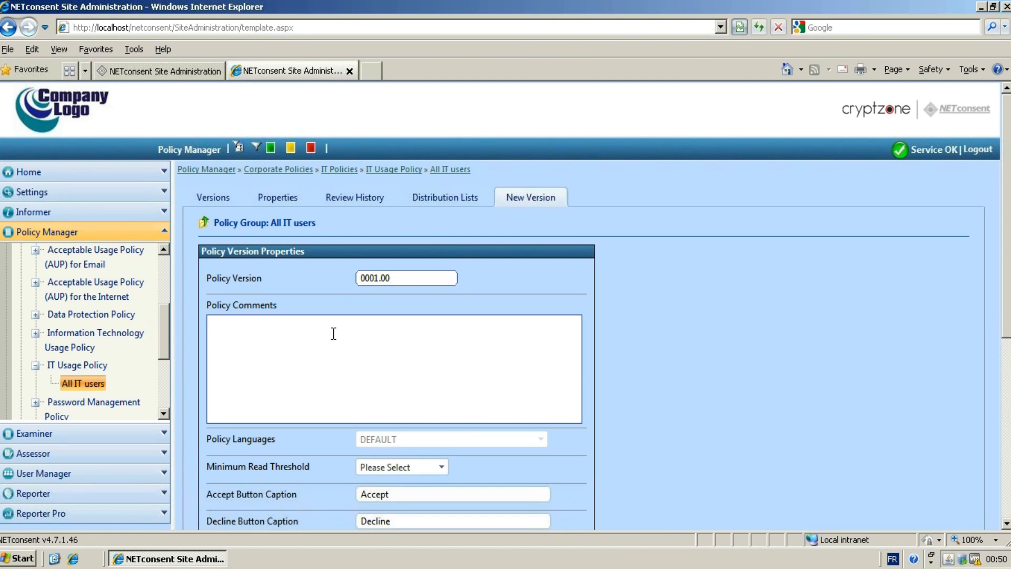
Enter Initial version as the policy comment.
type("Initial version")
Set the minimum read threshold to 2 mins.
scroll(505, 305, "down", 3)
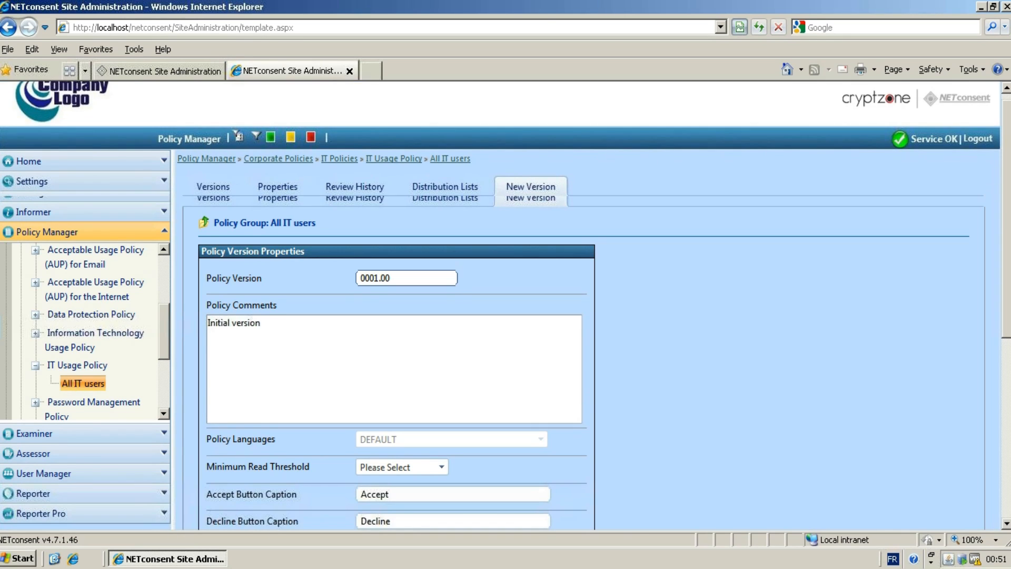
scroll(506, 305, "down", 1)
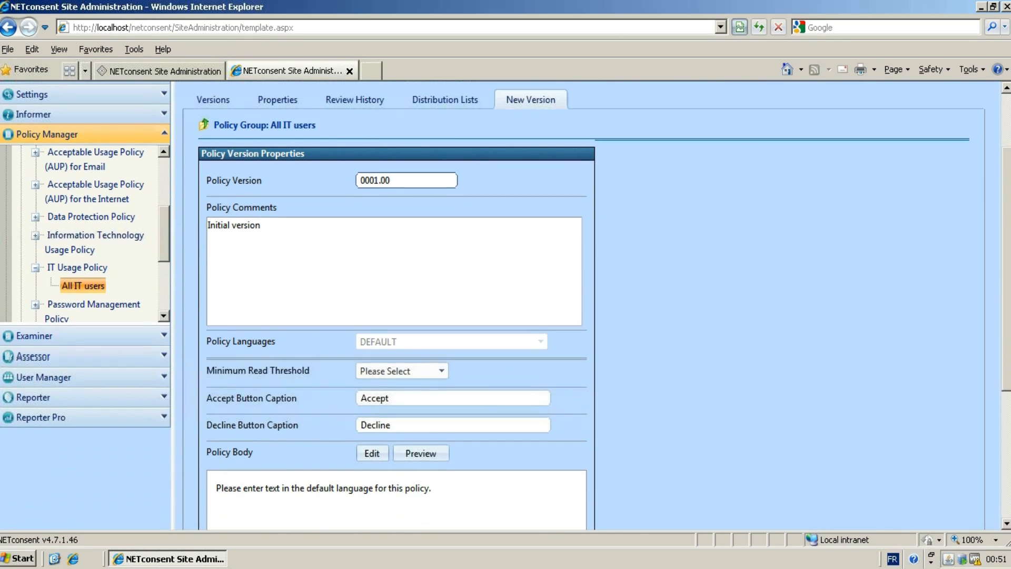
scroll(506, 306, "down", 1)
scroll(823, 294, "down", 1)
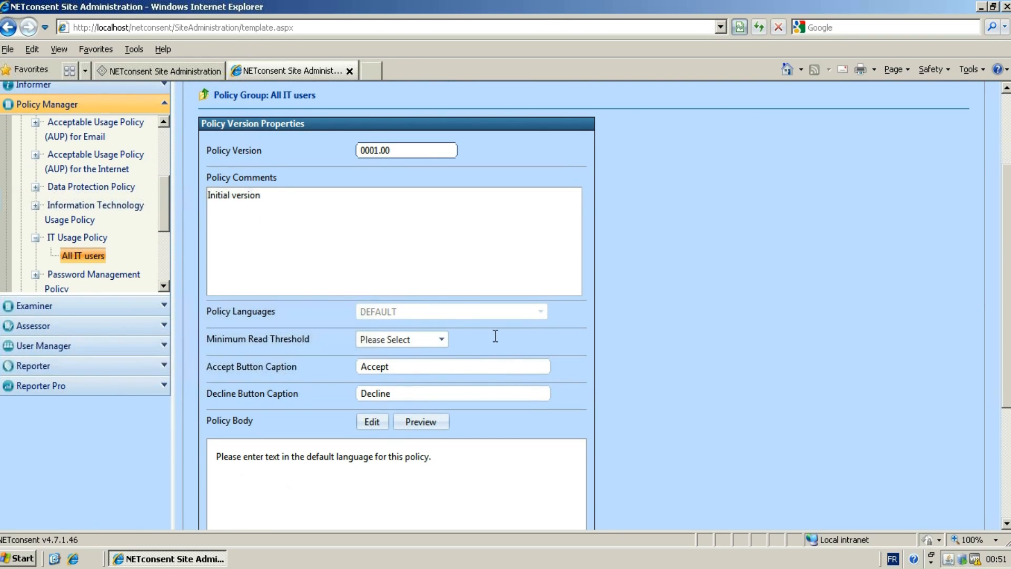
left_click(440, 340)
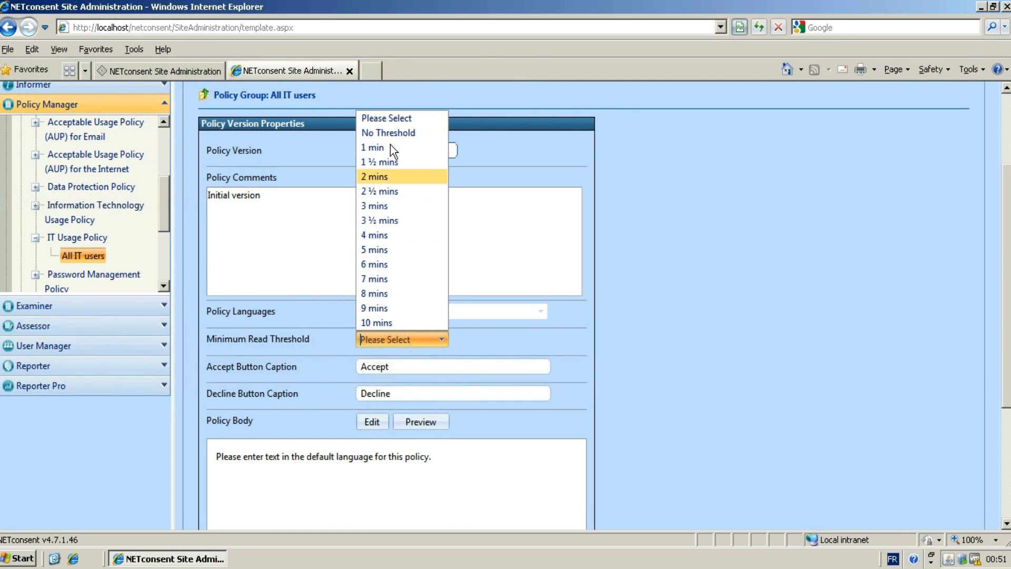
left_click(384, 182)
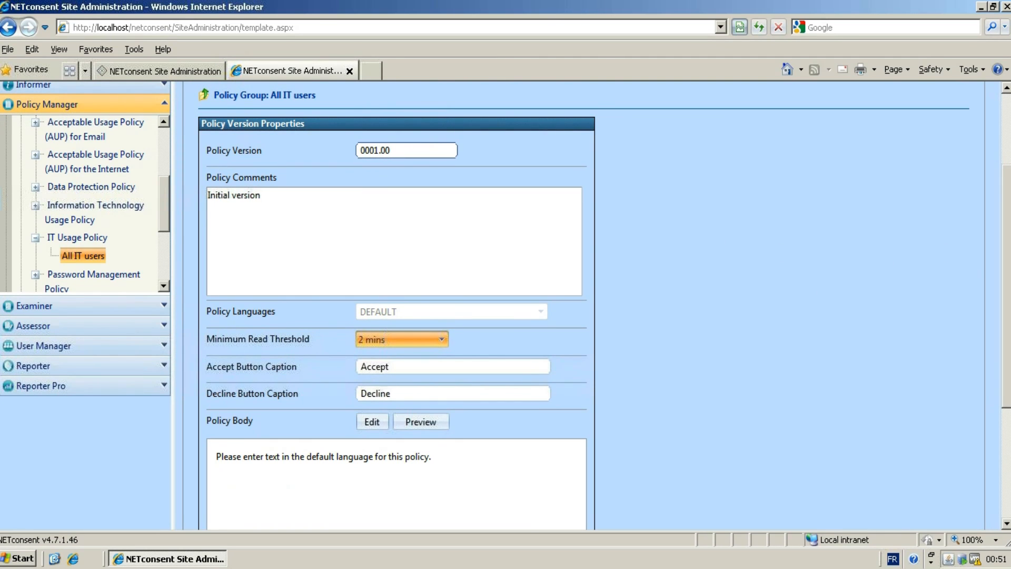
Edit the policy body, replace the placeholder text with the pasted IT usage policy content, and apply it.
scroll(527, 316, "down", 2)
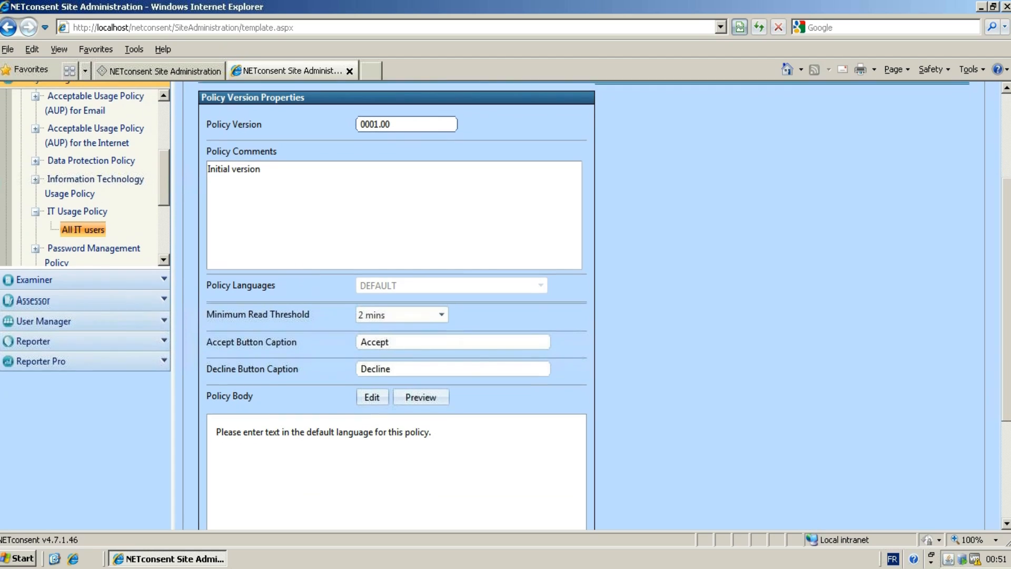
scroll(526, 316, "down", 3)
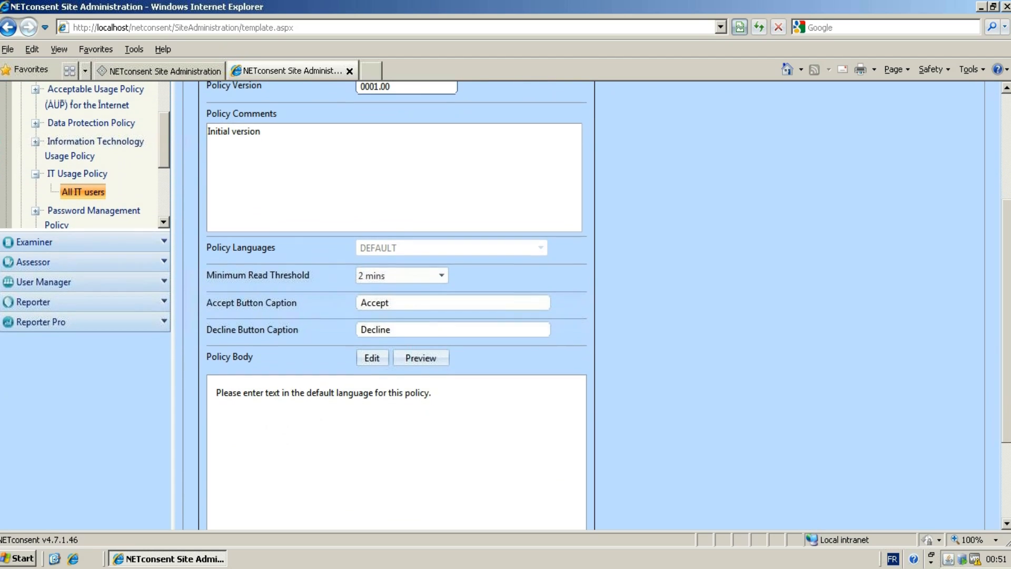
scroll(673, 302, "down", 3)
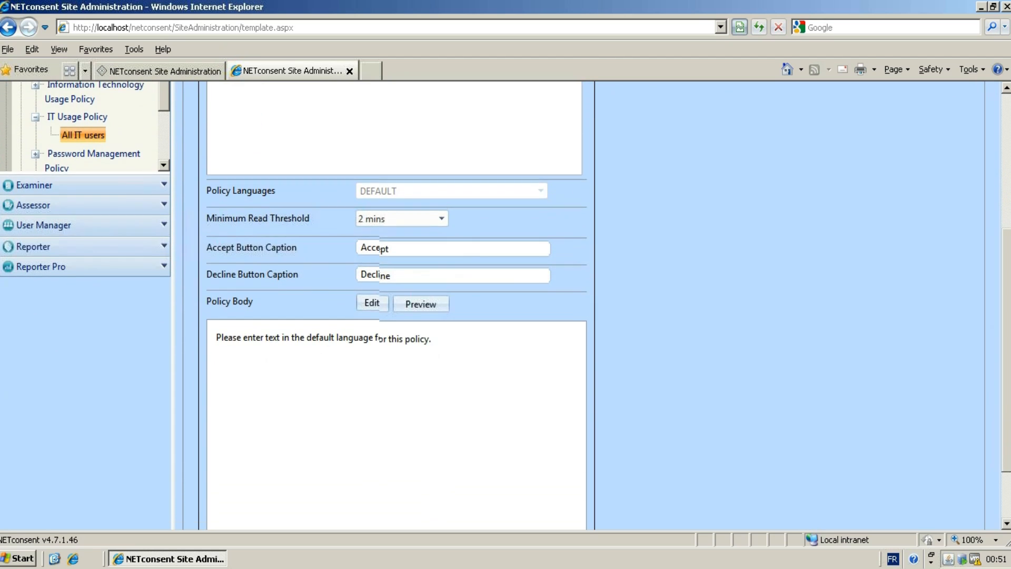
left_click(372, 301)
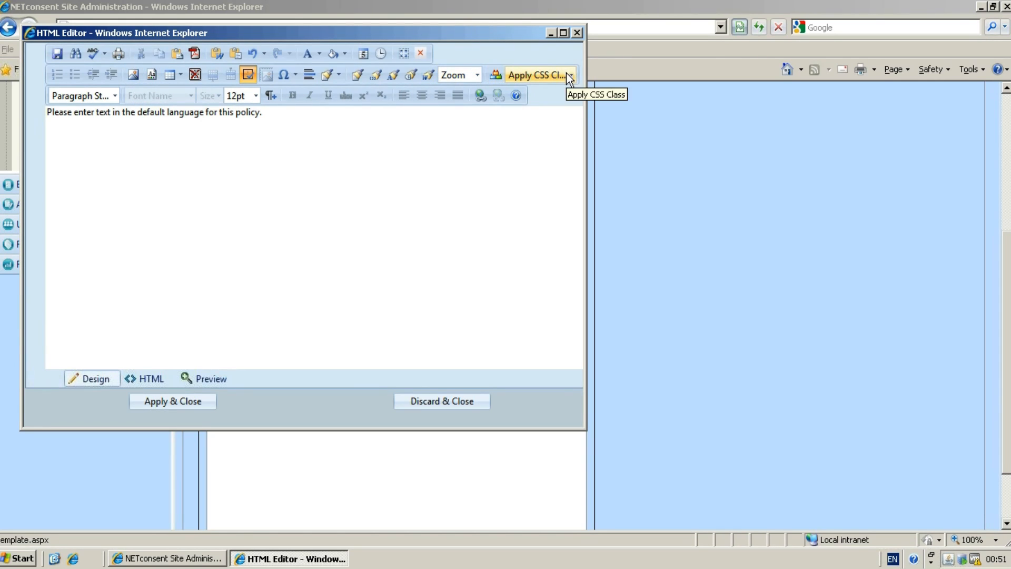
left_click(264, 119)
key("ctrl+a")
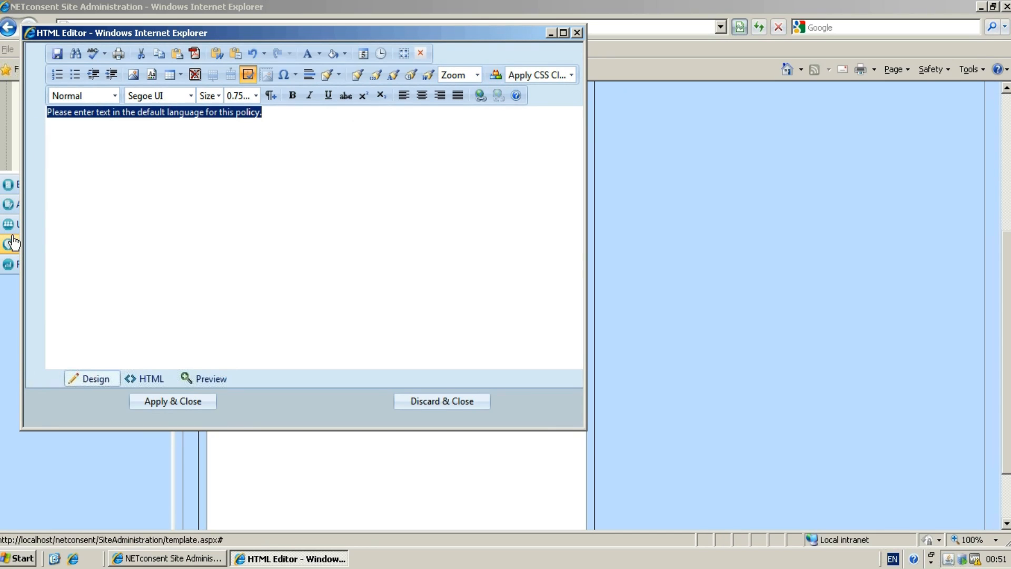
key("ctrl+v")
scroll(204, 321, "up", 1)
scroll(204, 321, "up", 10)
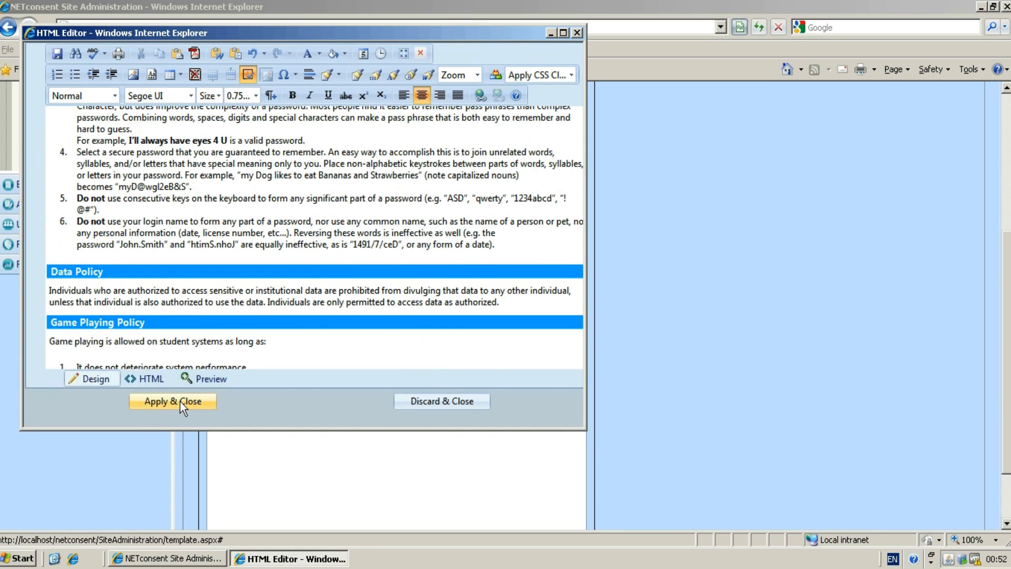
left_click(180, 401)
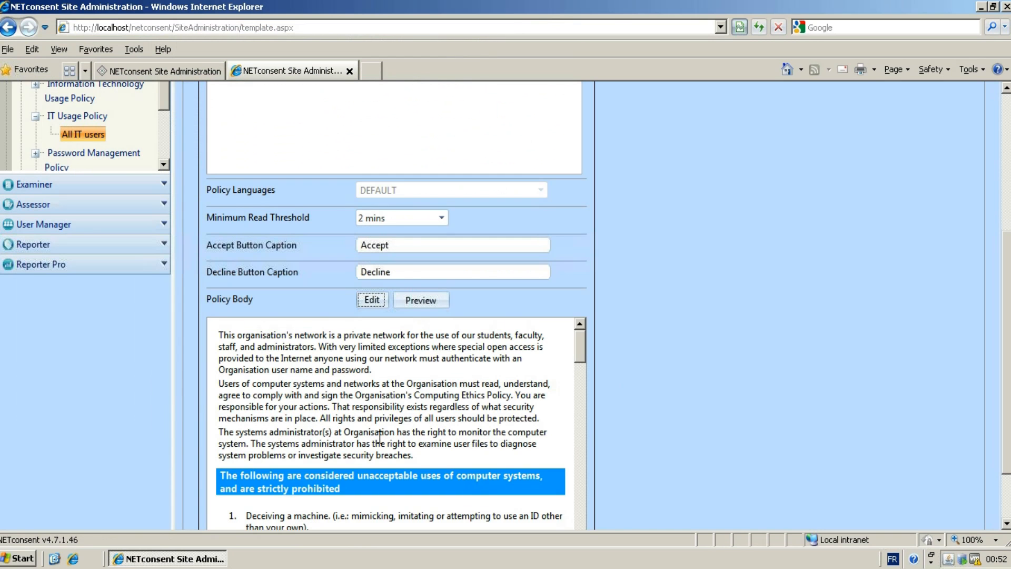
Preview the policy body and scroll through it before closing the preview.
left_click(435, 303)
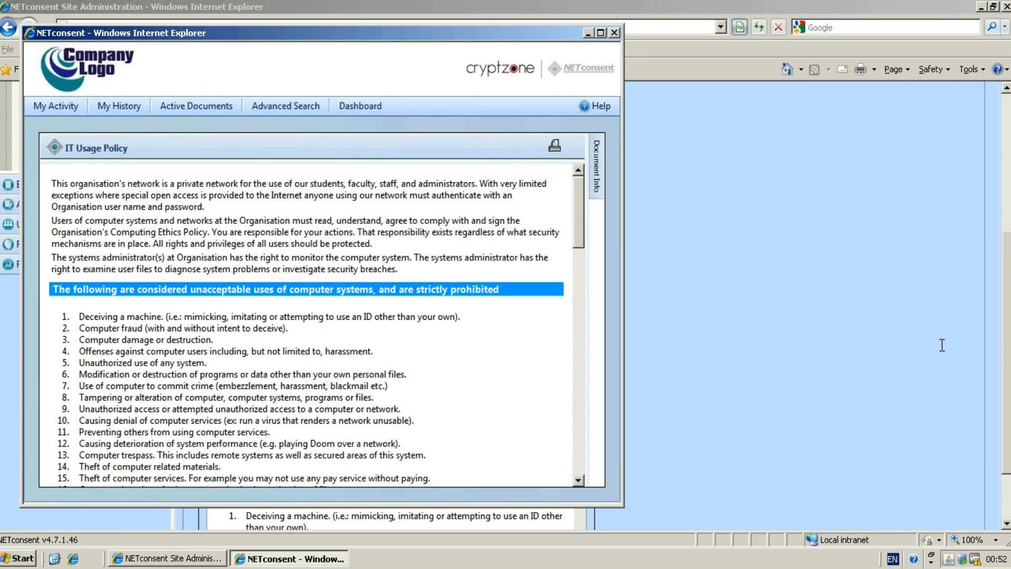
left_click_drag(581, 226, 580, 416)
left_click(614, 33)
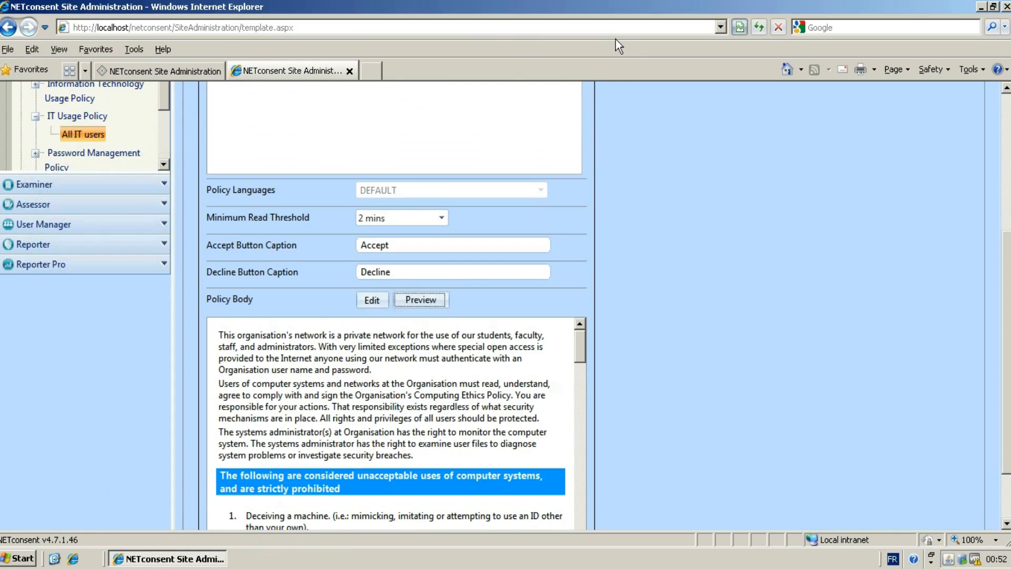
Save the new version, confirm its activation with the account password, and accept Scheduled Distribution.
left_click_drag(1005, 272, 1007, 362)
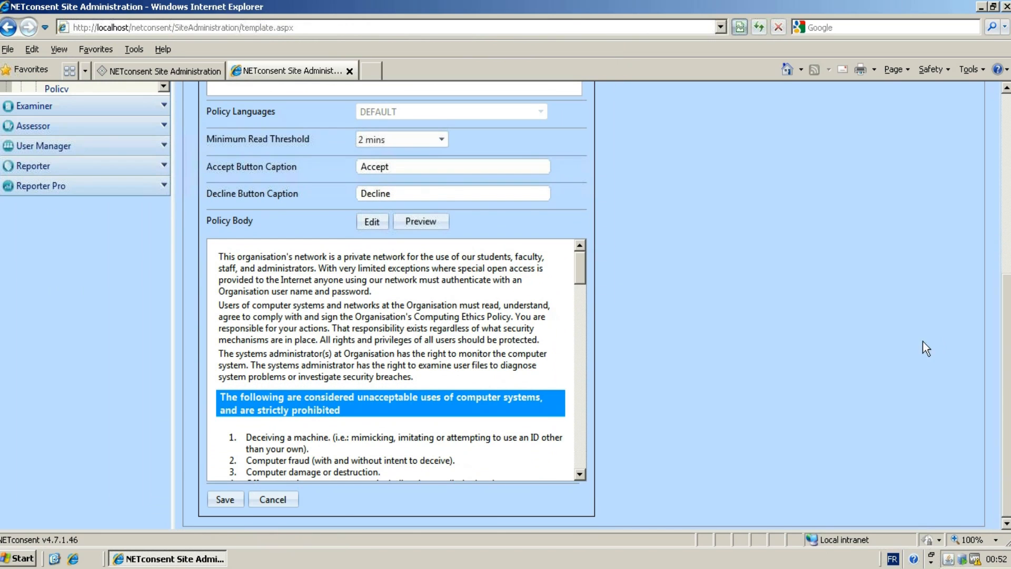
left_click(232, 500)
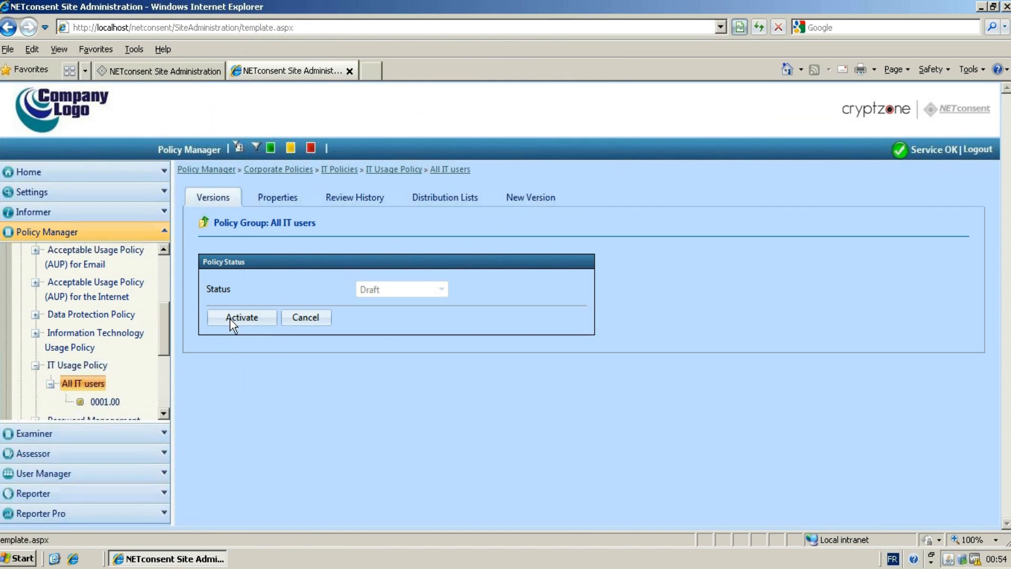
left_click(229, 319)
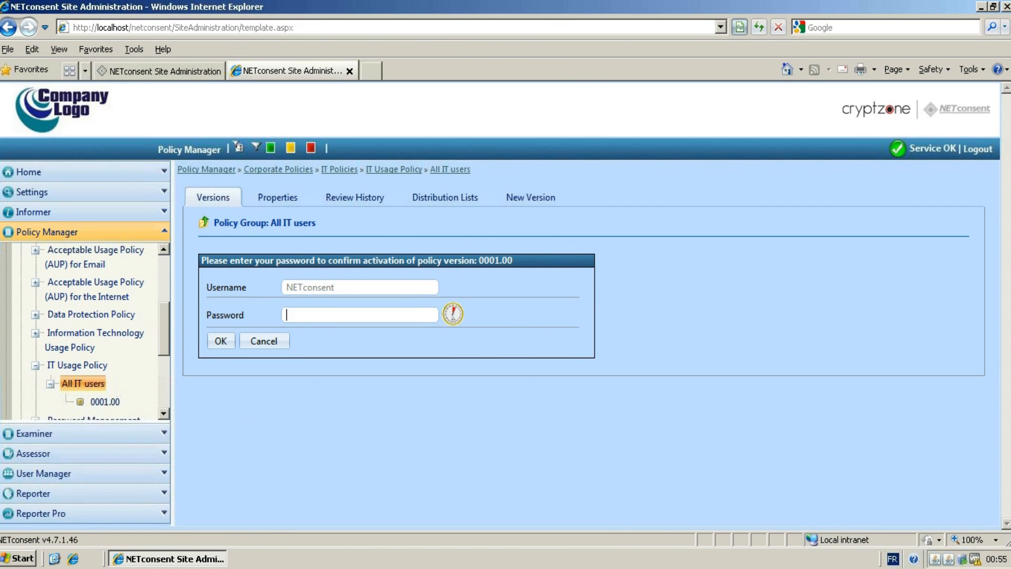
type("password")
left_click(220, 342)
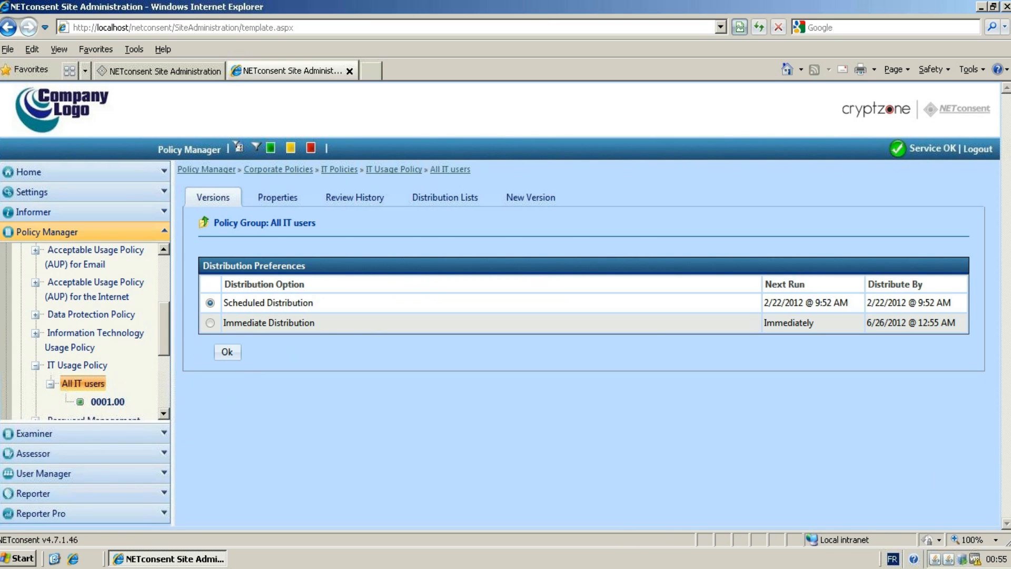
left_click(228, 352)
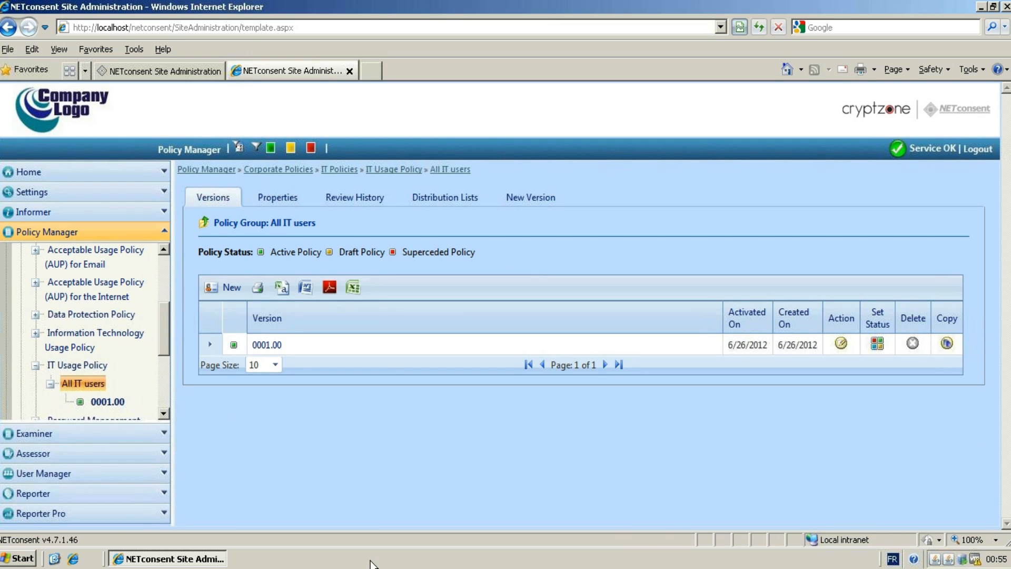
Log on to Windows as a domain user by entering the account password.
type("••")
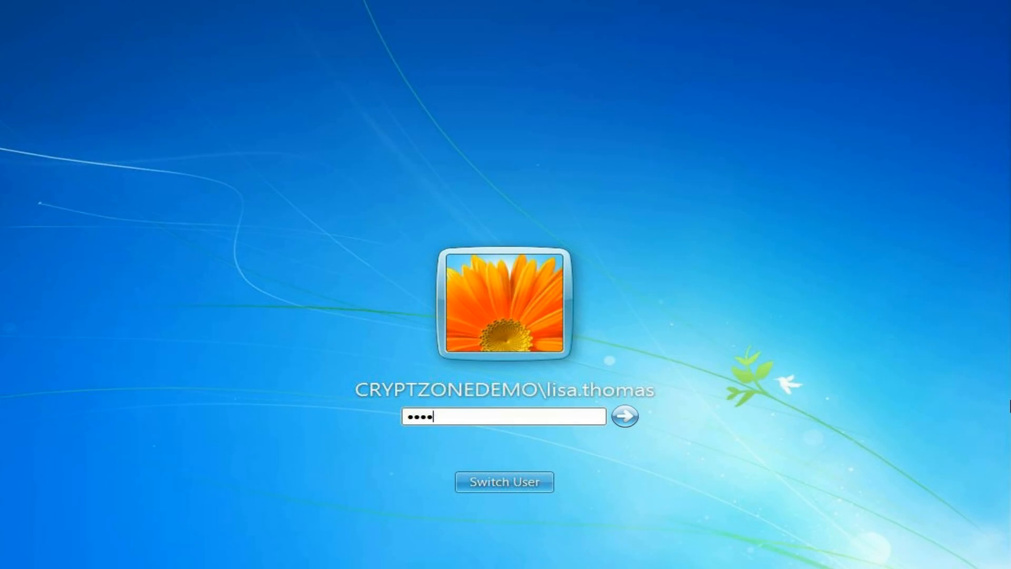
type("*****")
key("Return")
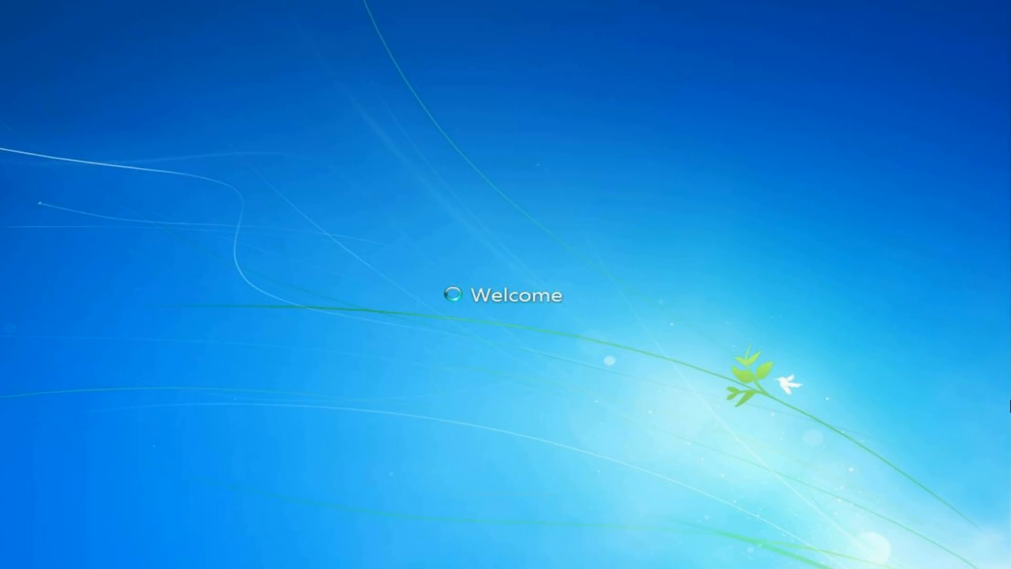